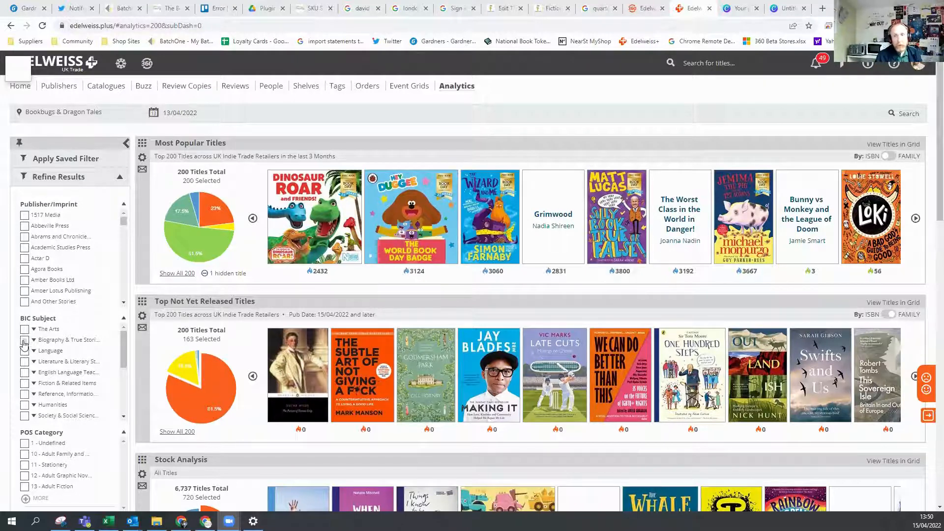
Try refining the analytics results by the BIC subject Biography & True Stories and clear that refinement again.
{"action": "left_click", "coordinate": [25, 341]}
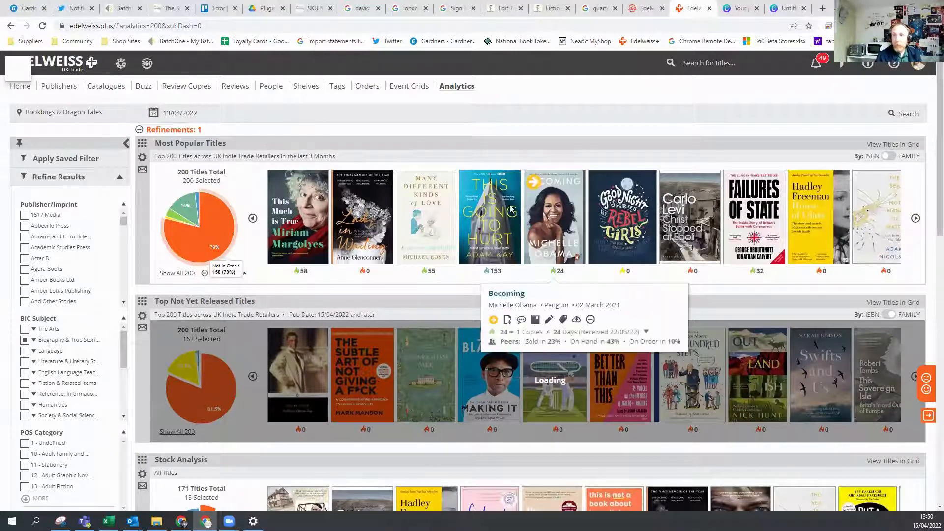
{"action": "mouse_move", "coordinate": [481, 196]}
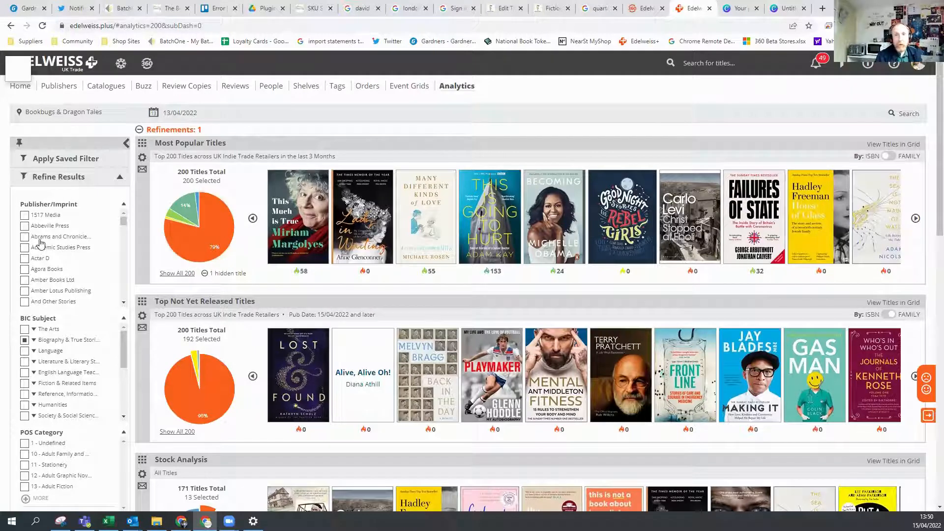
{"action": "left_click", "coordinate": [23, 341]}
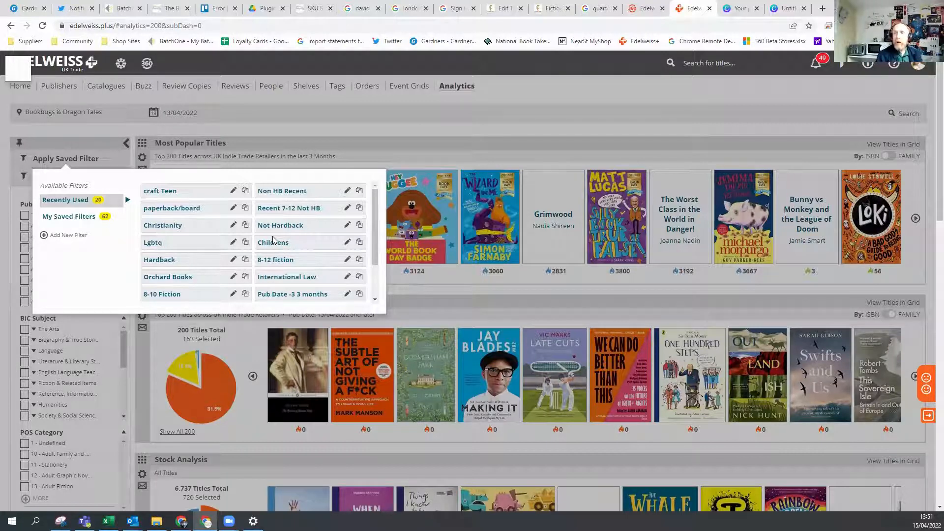
Start a new saved filter named "Orchard Books Fantasy" and choose Imprint as its attribute.
{"action": "left_click", "coordinate": [47, 239]}
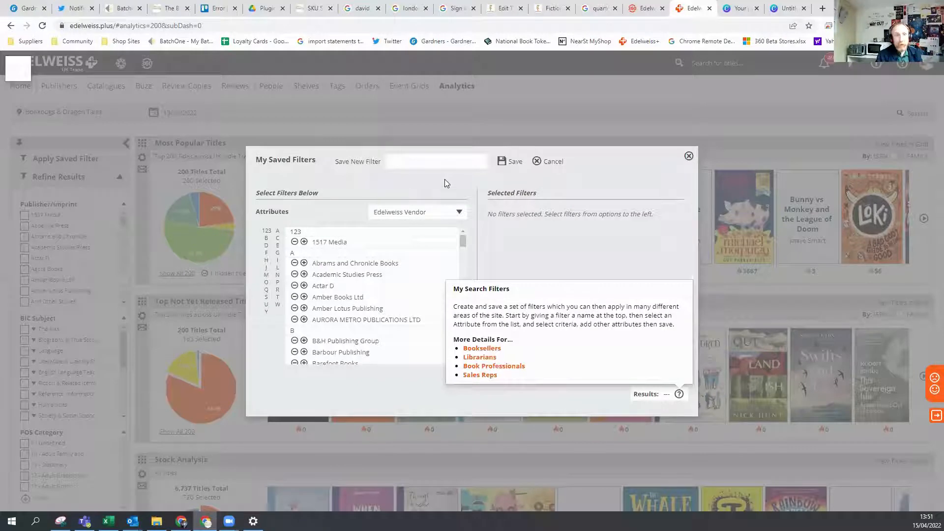
{"action": "left_click", "coordinate": [425, 165]}
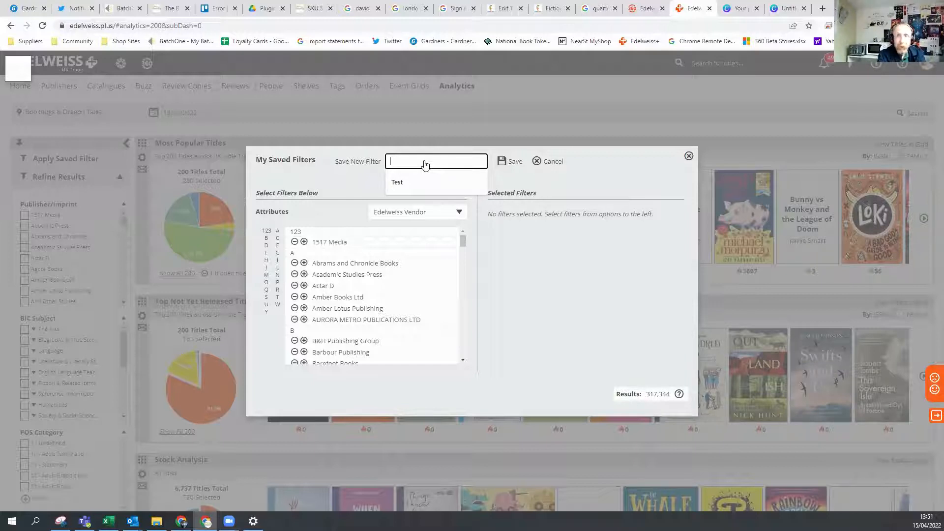
{"action": "type", "text": "Orchard Books Fantasy"}
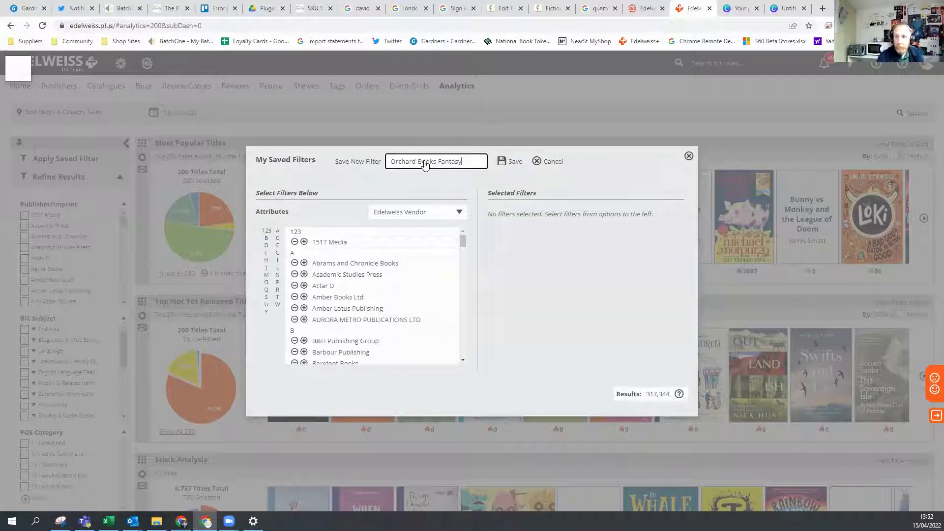
{"action": "left_click", "coordinate": [453, 216]}
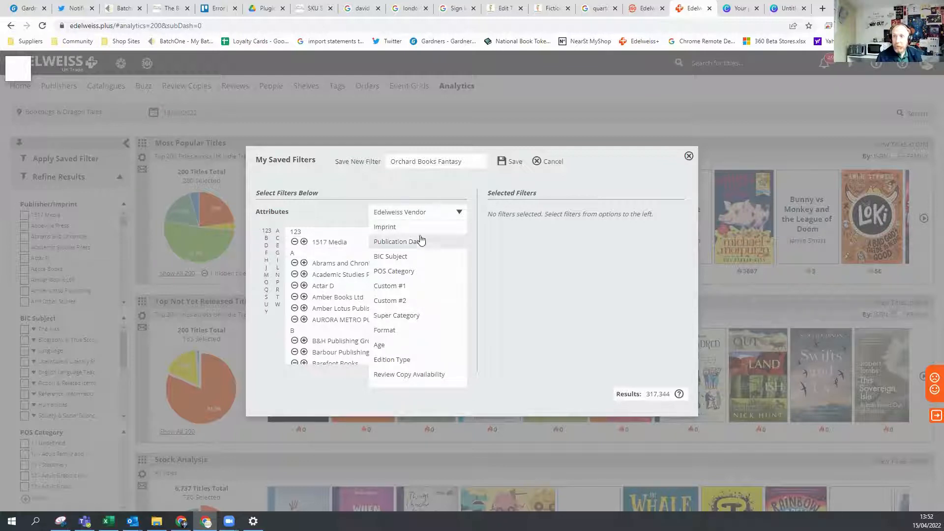
{"action": "left_click", "coordinate": [399, 229]}
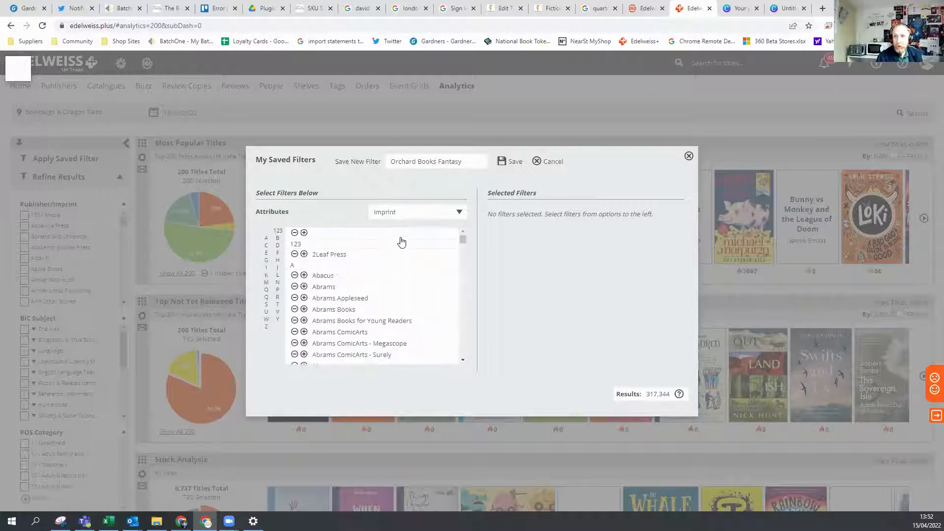
Try including the imprints Abrams ComicArts, Abrams ComicArts - Megascope and Abrams ComicArts - Surely, and remove all three from the filter.
{"action": "scroll", "coordinate": [408, 267], "scroll_direction": "down", "scroll_amount": 2}
{"action": "scroll", "coordinate": [408, 268], "scroll_direction": "down", "scroll_amount": 1}
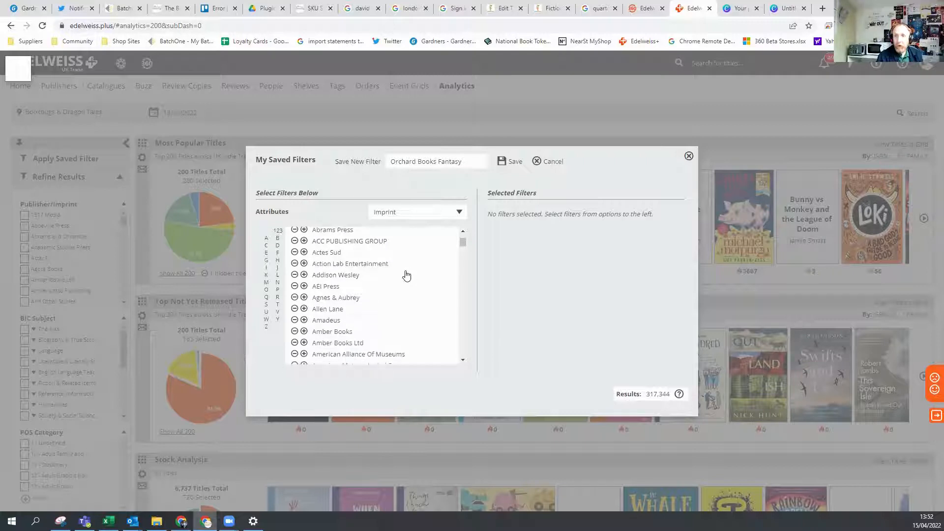
{"action": "scroll", "coordinate": [378, 274], "scroll_direction": "up", "scroll_amount": 3}
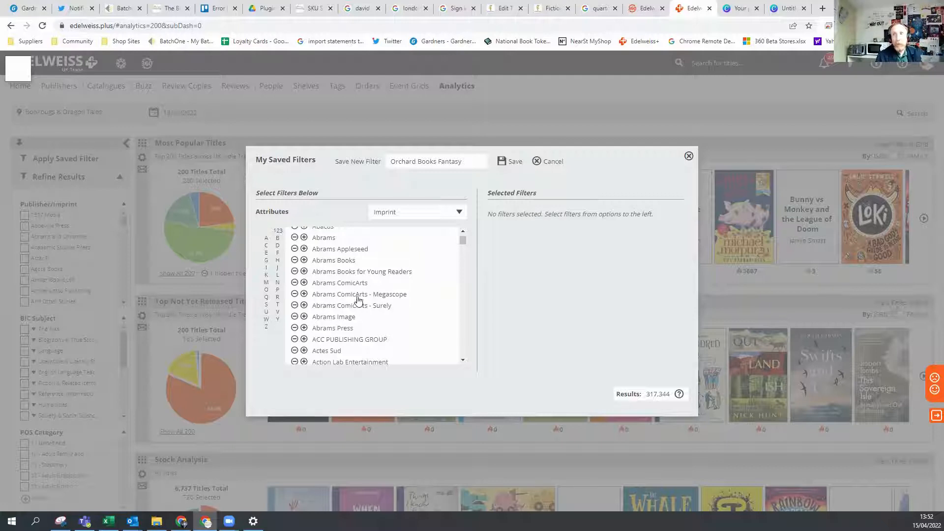
{"action": "left_click", "coordinate": [304, 283]}
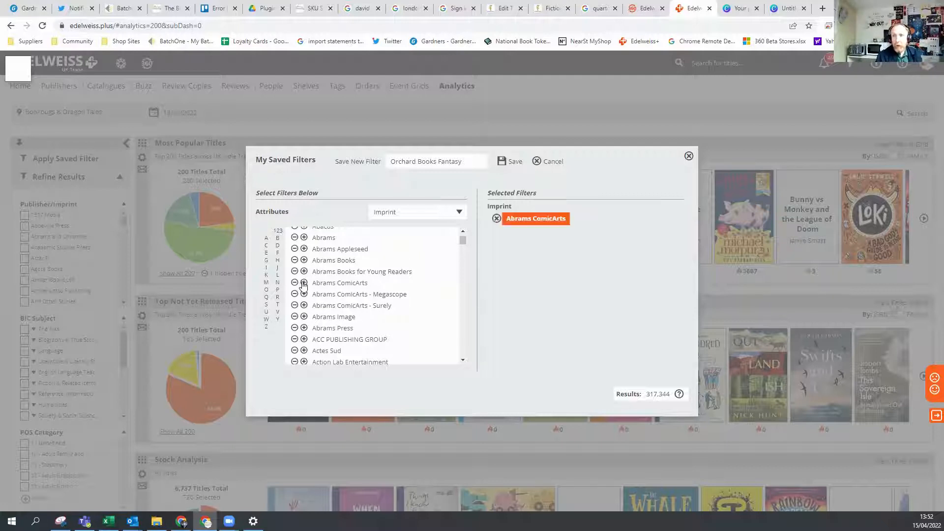
{"action": "left_click", "coordinate": [304, 294]}
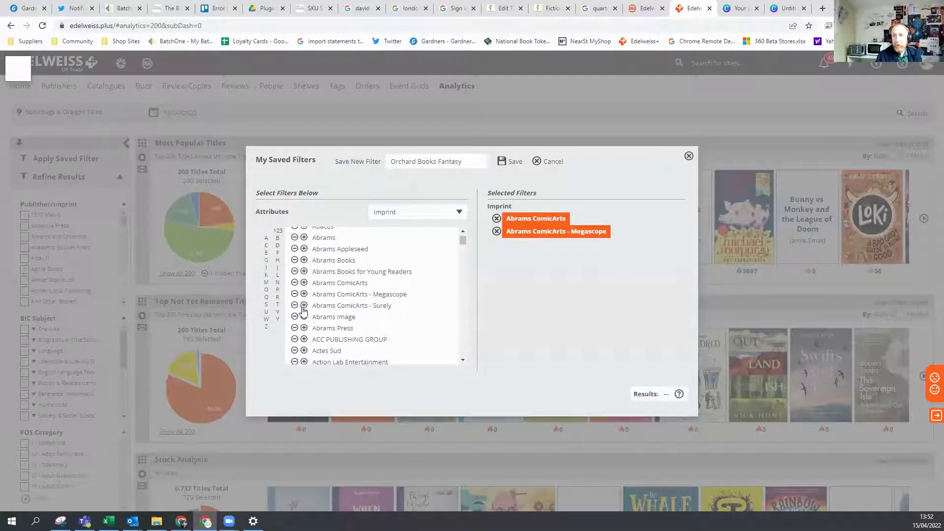
{"action": "left_click", "coordinate": [304, 306]}
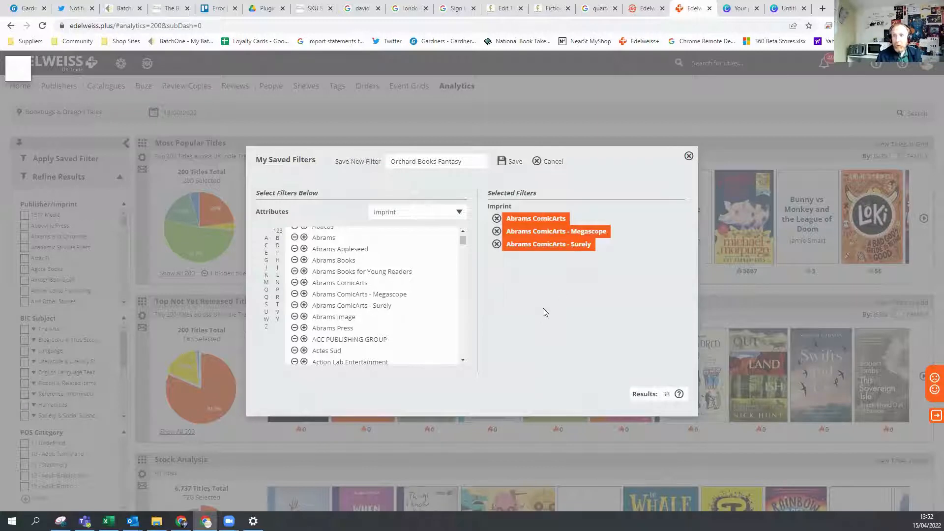
{"action": "left_click", "coordinate": [496, 218]}
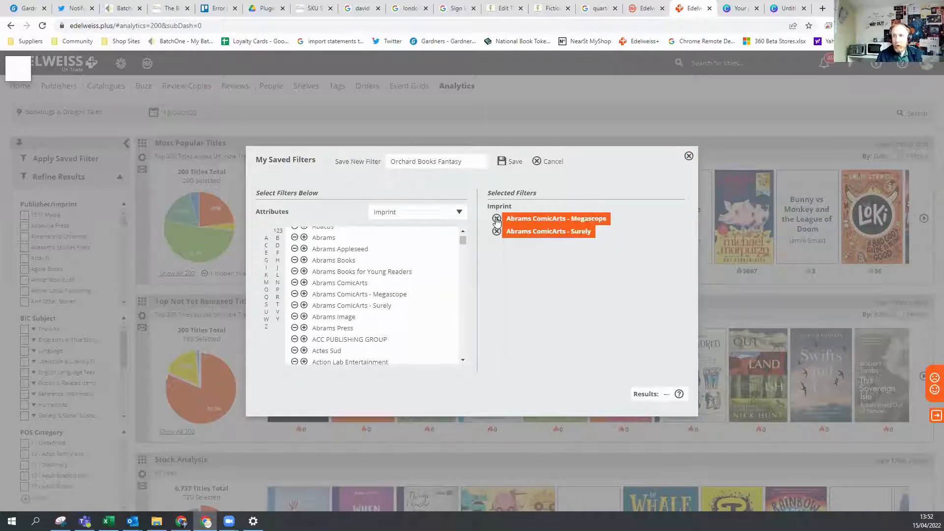
{"action": "left_click", "coordinate": [496, 218]}
{"action": "left_click", "coordinate": [496, 219]}
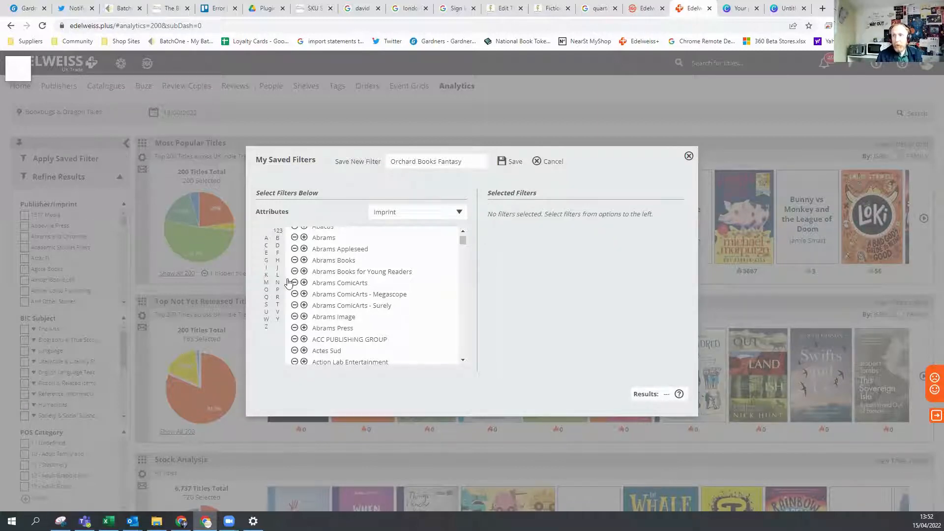
Find the imprints starting with O and include Orchard Books in the filter.
{"action": "left_click", "coordinate": [267, 294]}
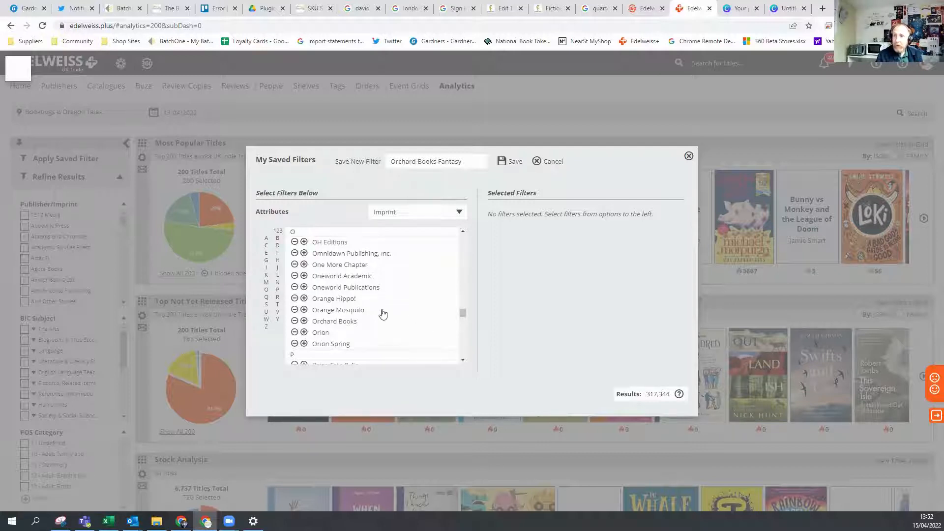
{"action": "left_click", "coordinate": [303, 324]}
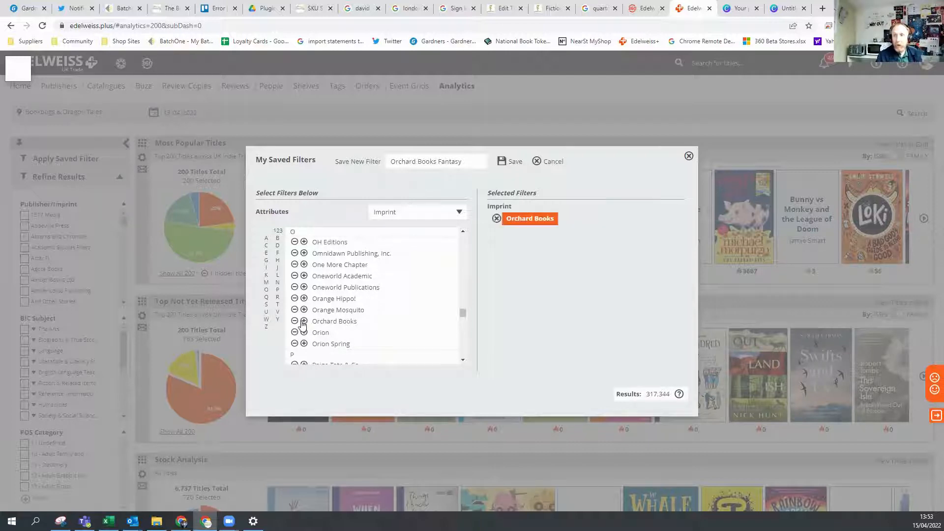
Try excluding the Orchard Books imprint instead of including it, and restore its inclusion.
{"action": "left_click", "coordinate": [497, 219]}
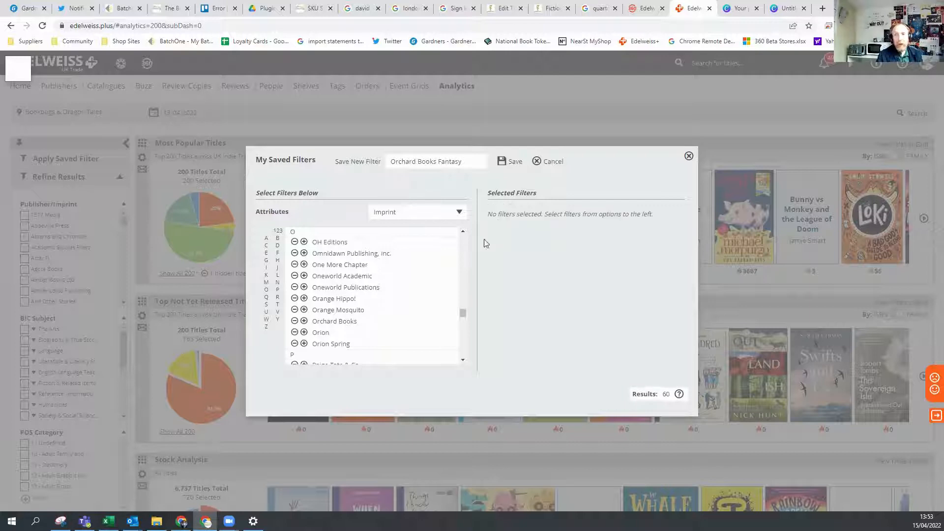
{"action": "left_click", "coordinate": [295, 321]}
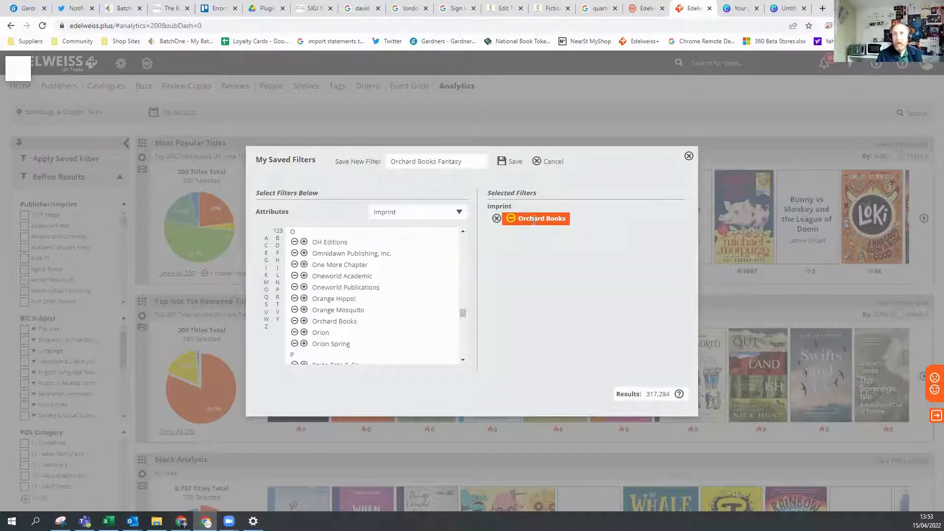
{"action": "left_click", "coordinate": [497, 219]}
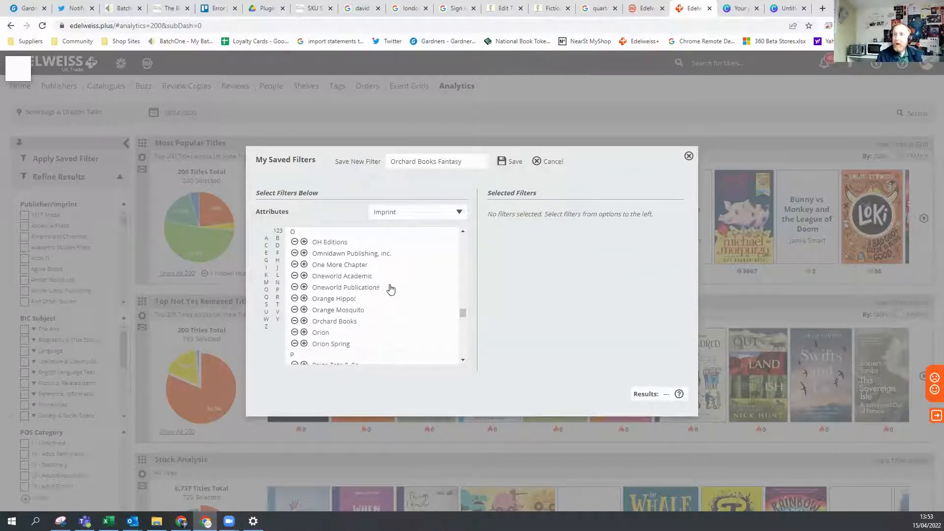
{"action": "left_click", "coordinate": [304, 322]}
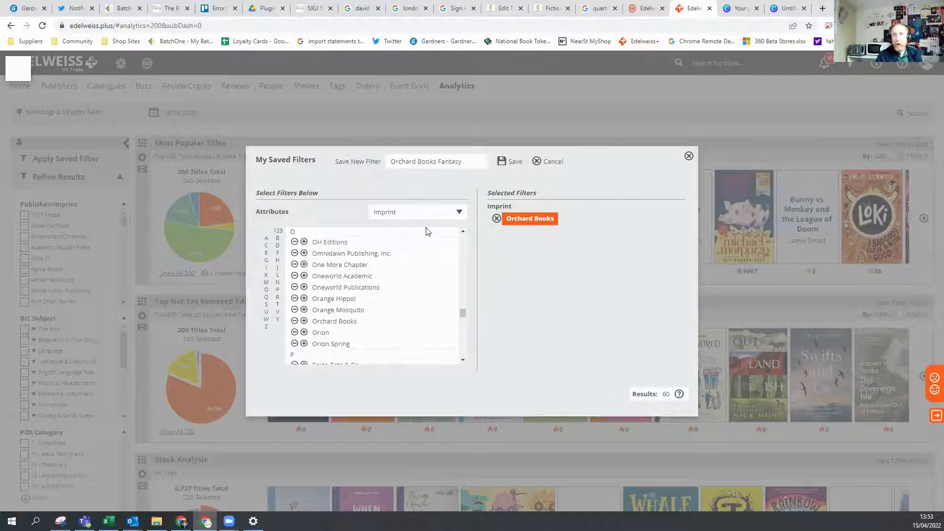
Include the BIC subject Fantasy & Magical Realism (Children's / Teenage), found under Children's / Teenage Fiction & True Stories.
{"action": "left_click", "coordinate": [456, 214]}
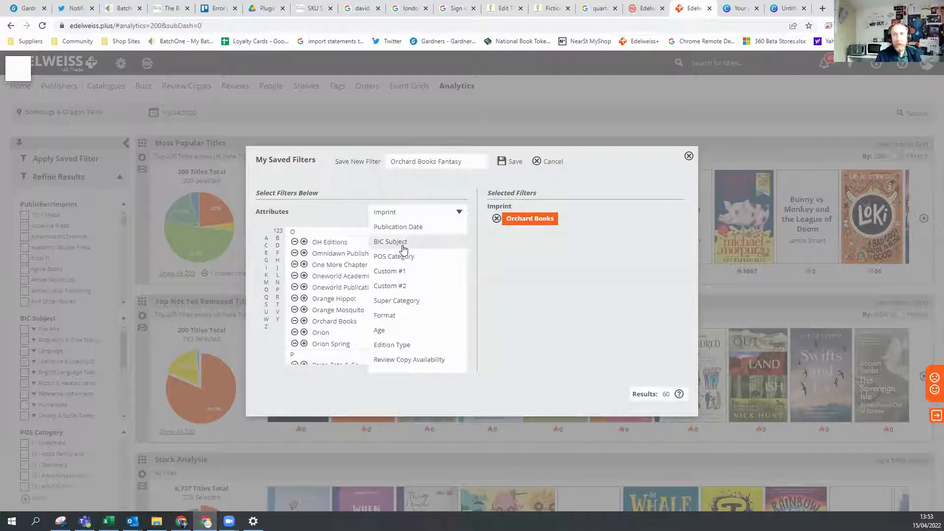
{"action": "left_click", "coordinate": [402, 245]}
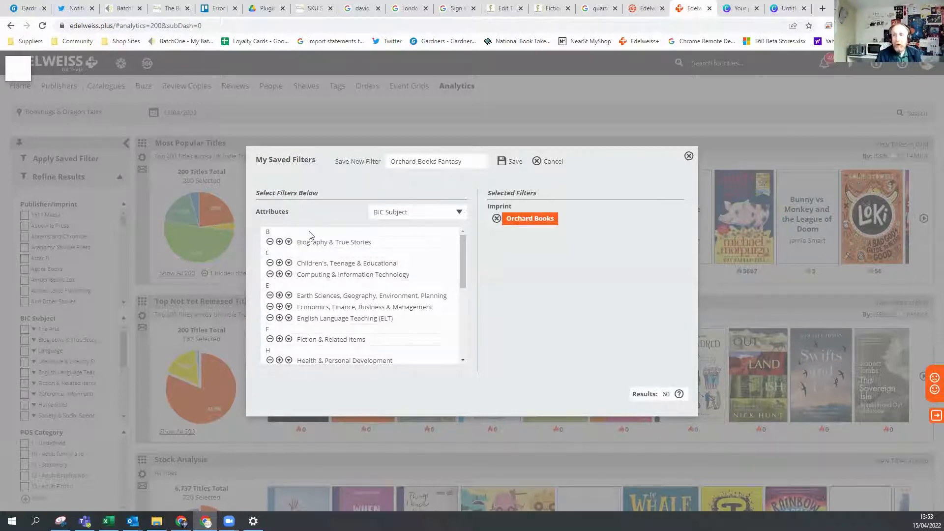
{"action": "left_click", "coordinate": [289, 268]}
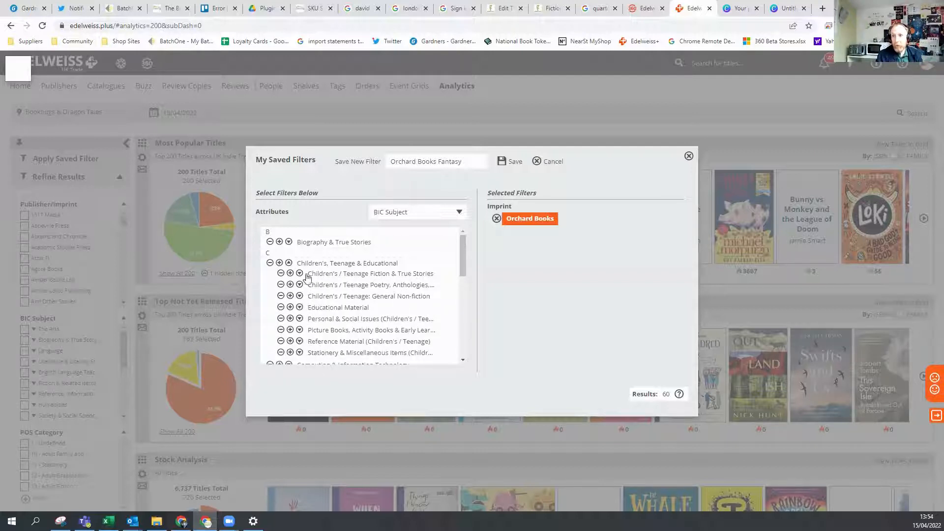
{"action": "scroll", "coordinate": [344, 286], "scroll_direction": "down", "scroll_amount": 1}
{"action": "scroll", "coordinate": [345, 287], "scroll_direction": "up", "scroll_amount": 1}
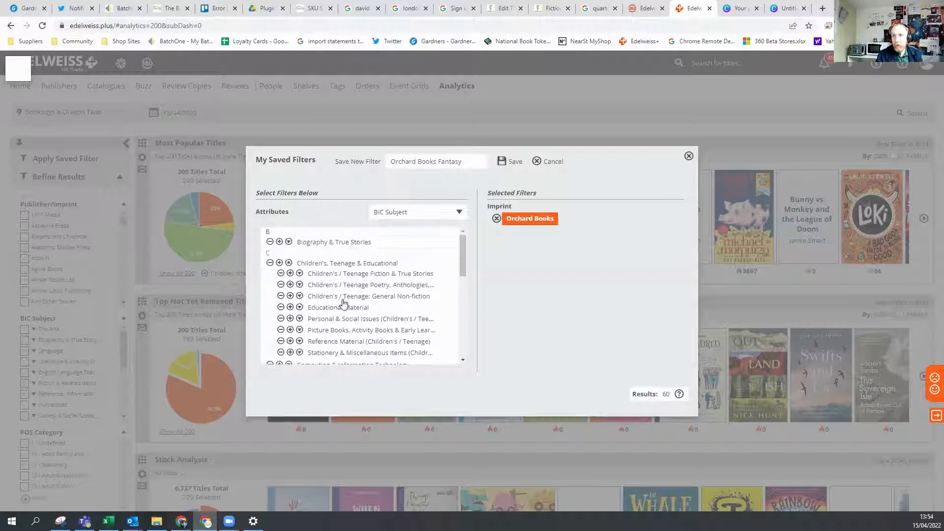
{"action": "left_click", "coordinate": [299, 274]}
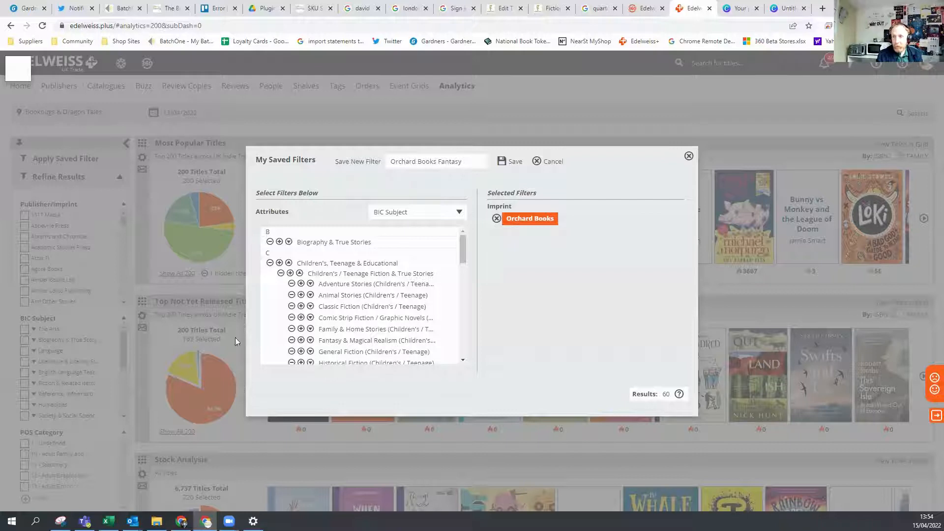
{"action": "left_click", "coordinate": [300, 340]}
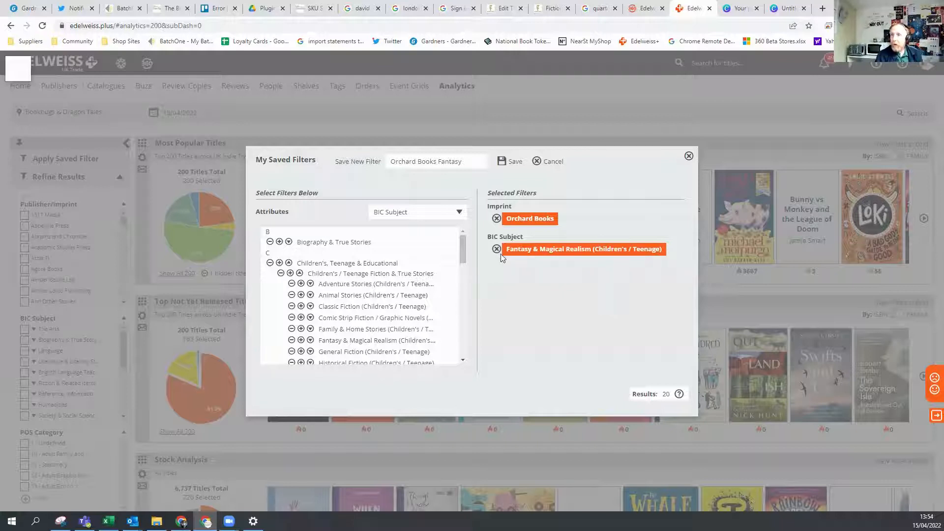
Look through the Format attribute's available options, such as the paperback and hardcover formats.
{"action": "left_click", "coordinate": [459, 214]}
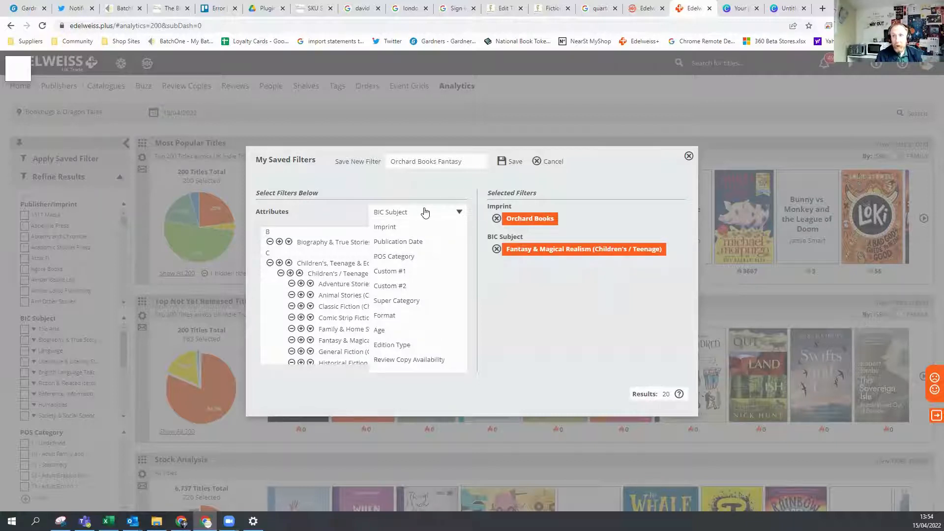
{"action": "left_click", "coordinate": [388, 322]}
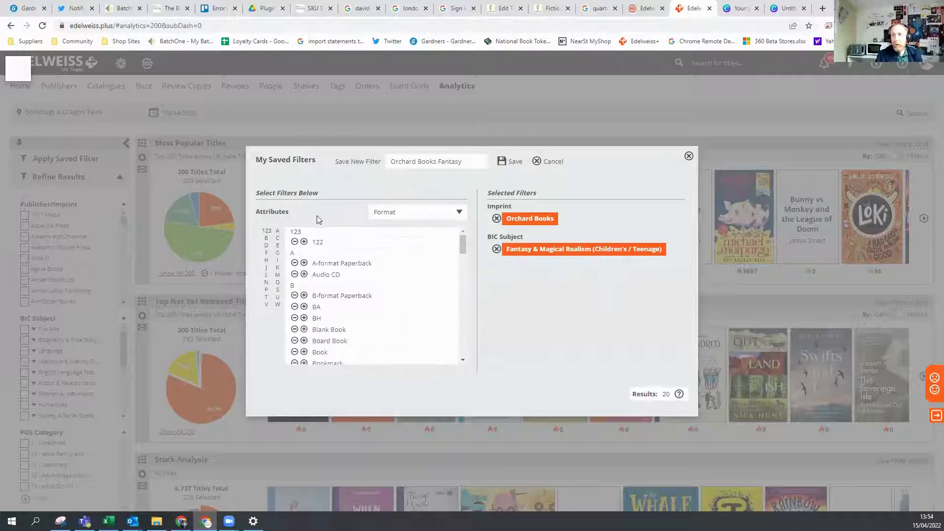
{"action": "scroll", "coordinate": [367, 290], "scroll_direction": "down", "scroll_amount": 2}
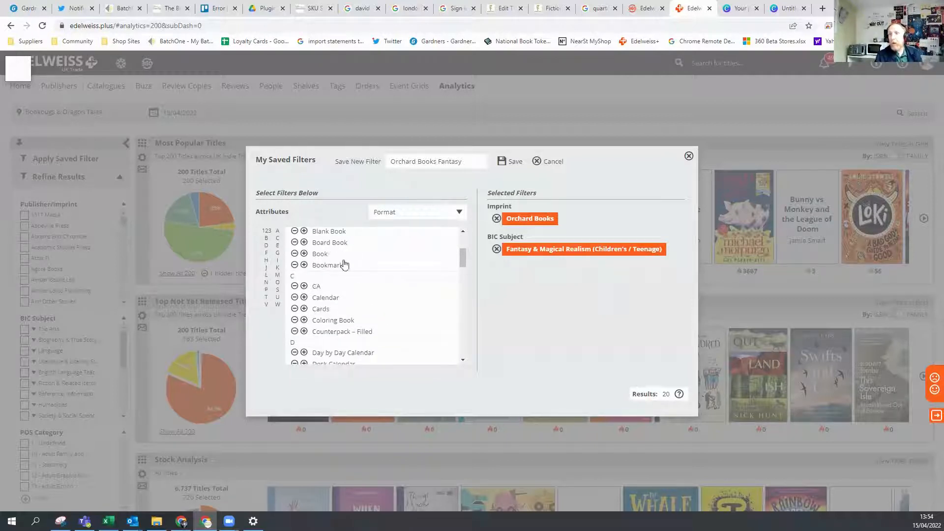
{"action": "scroll", "coordinate": [351, 286], "scroll_direction": "down", "scroll_amount": 3}
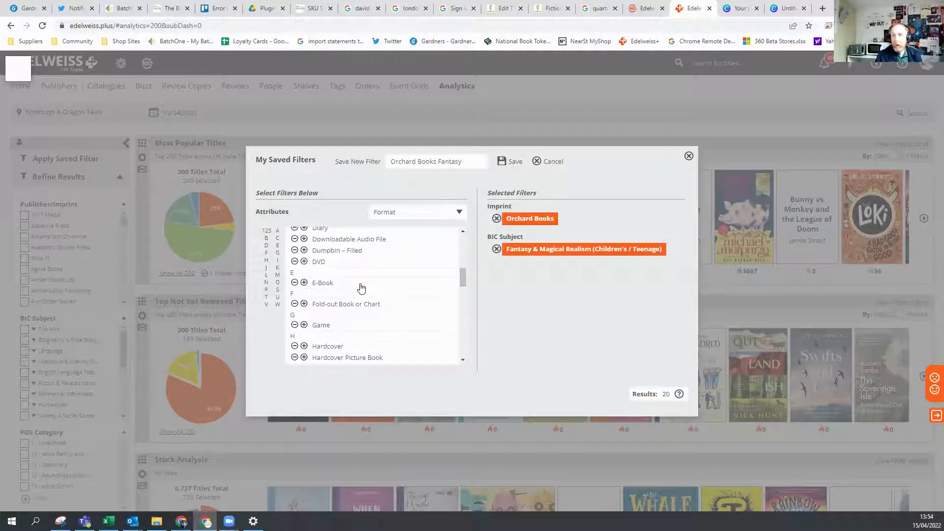
{"action": "scroll", "coordinate": [371, 303], "scroll_direction": "down", "scroll_amount": 1}
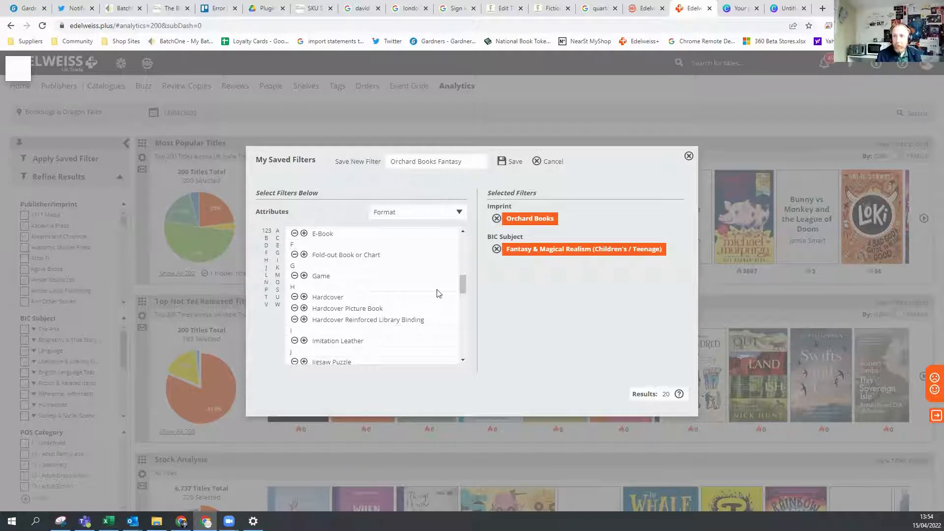
{"action": "scroll", "coordinate": [386, 310], "scroll_direction": "up", "scroll_amount": 1}
{"action": "scroll", "coordinate": [399, 308], "scroll_direction": "up", "scroll_amount": 1}
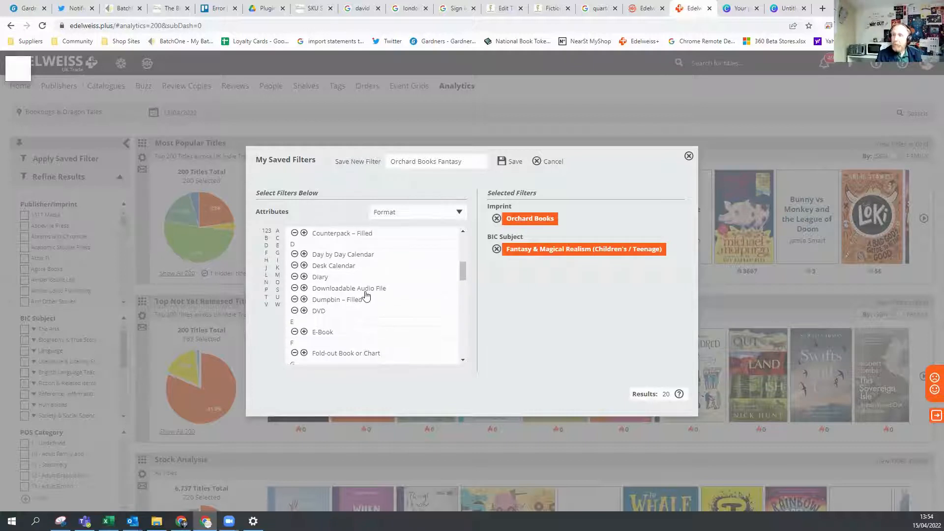
{"action": "scroll", "coordinate": [374, 297], "scroll_direction": "up", "scroll_amount": 4}
{"action": "scroll", "coordinate": [362, 290], "scroll_direction": "up", "scroll_amount": 1}
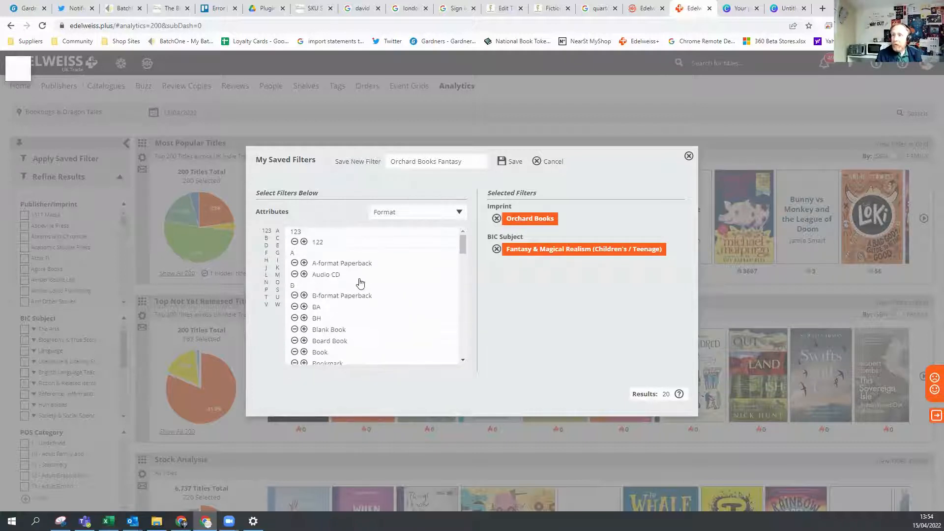
Try a publication date criterion starting 12 months ago and looking out 2 months, and remove it from the selected filters.
{"action": "left_click", "coordinate": [449, 215]}
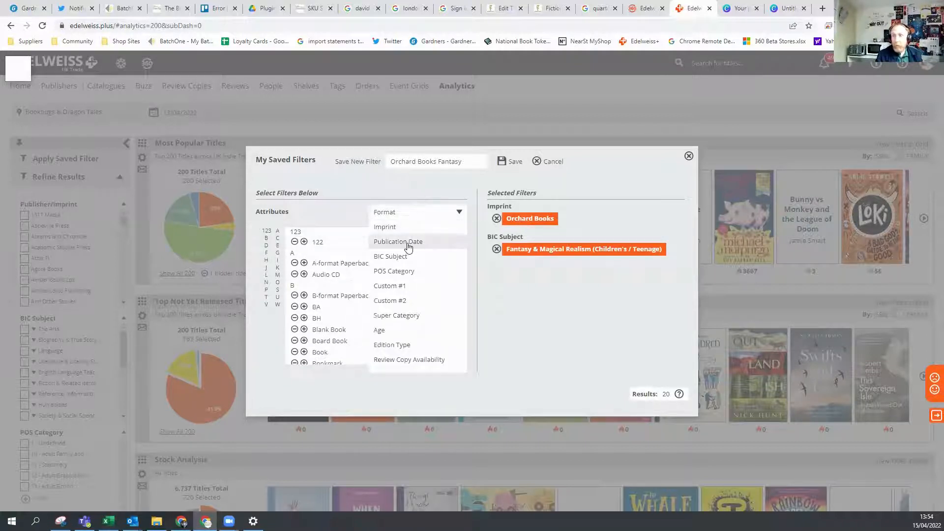
{"action": "left_click", "coordinate": [408, 243]}
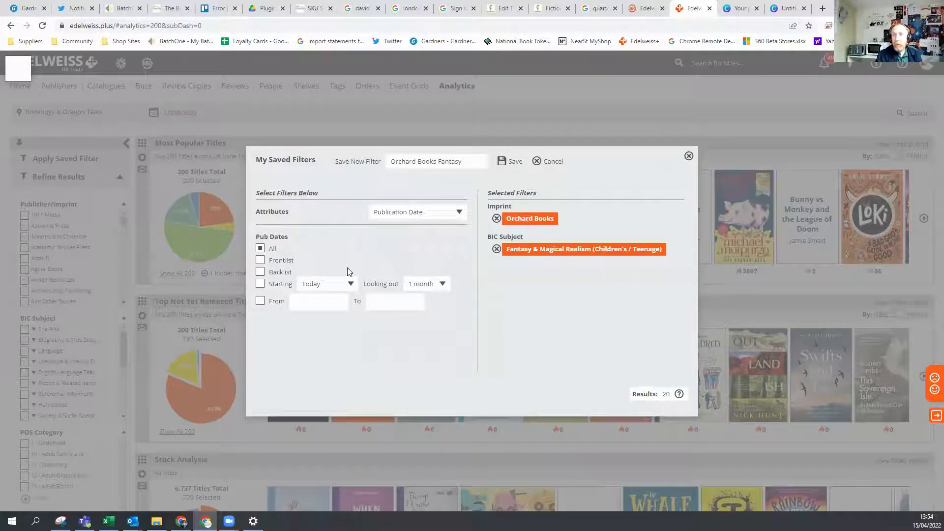
{"action": "left_click", "coordinate": [260, 284]}
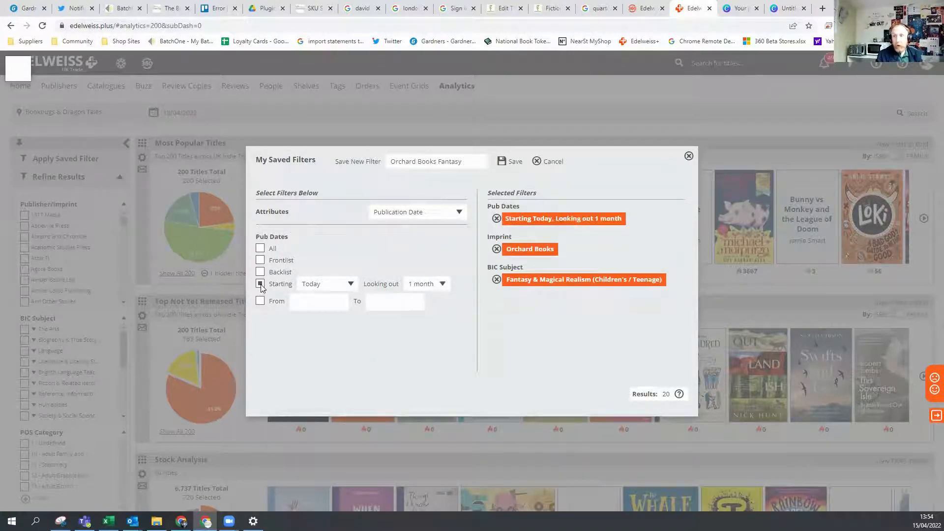
{"action": "left_click", "coordinate": [354, 285]}
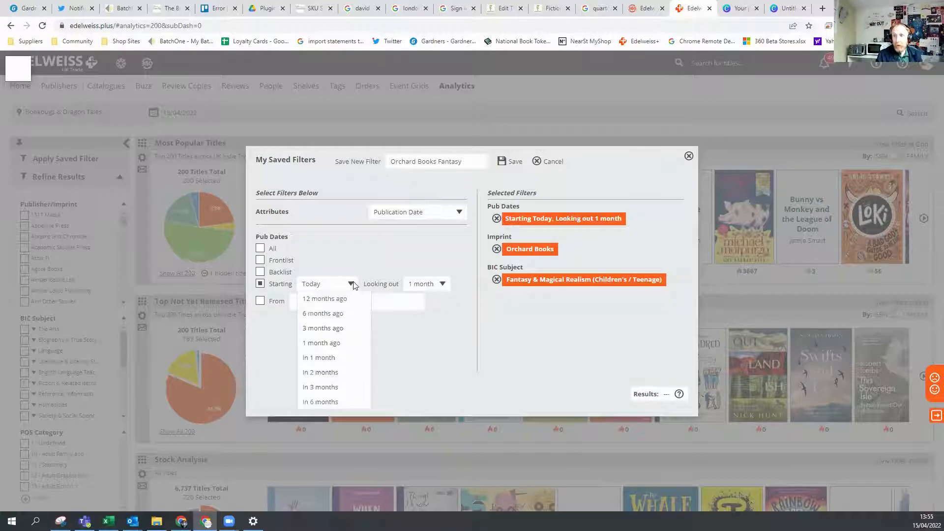
{"action": "left_click", "coordinate": [330, 300]}
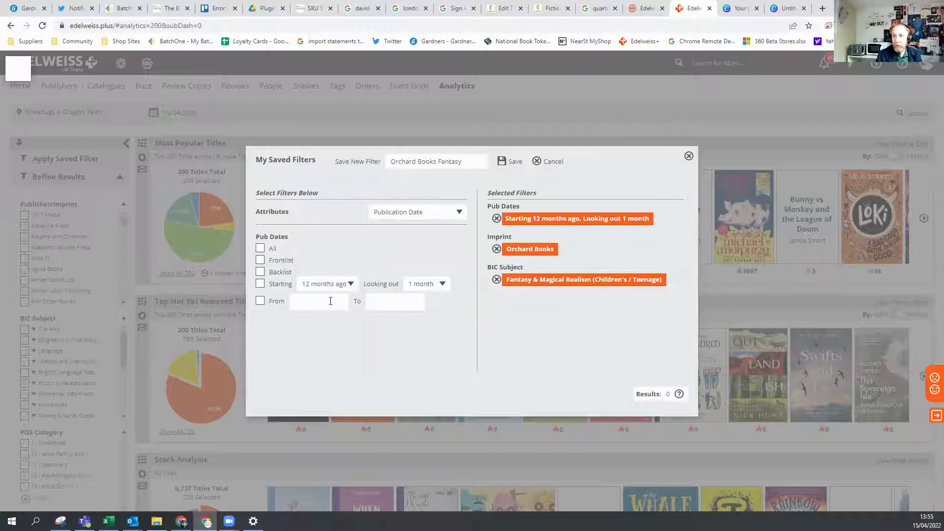
{"action": "left_click", "coordinate": [442, 284]}
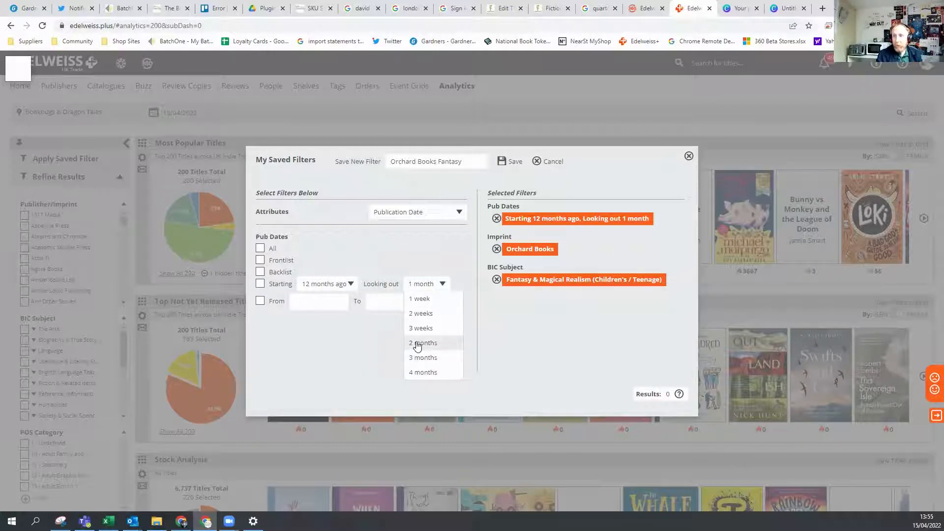
{"action": "left_click", "coordinate": [419, 345]}
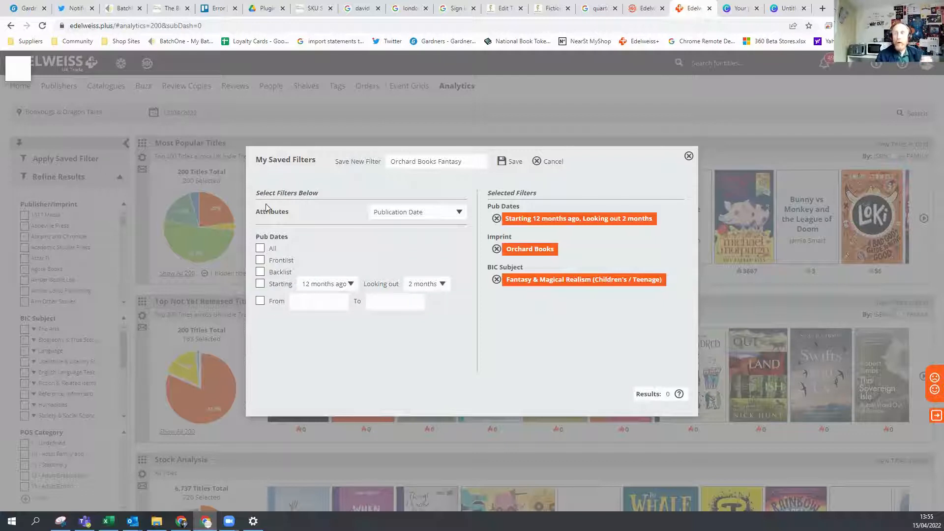
{"action": "left_click", "coordinate": [496, 218]}
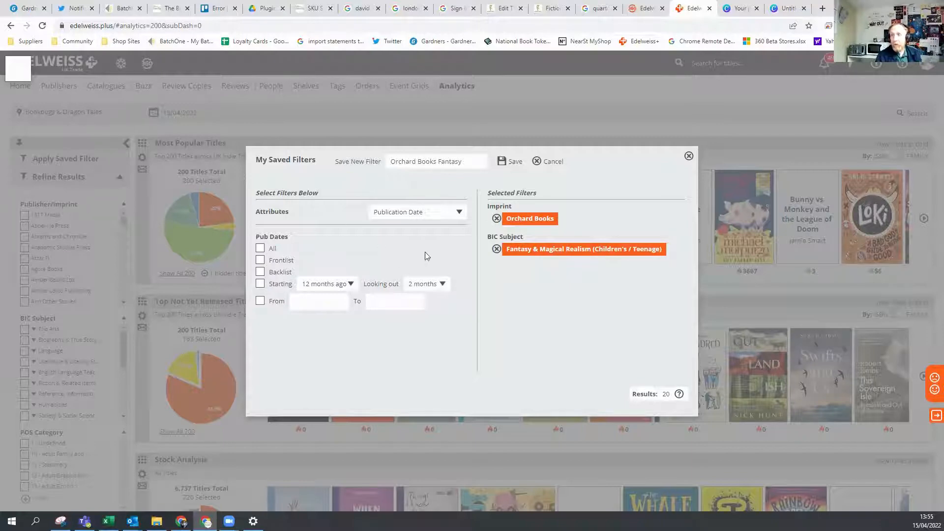
Save the Orchard Books Fantasy filter and apply it to the analytics dashboard from the recently used filters.
{"action": "left_click", "coordinate": [507, 161]}
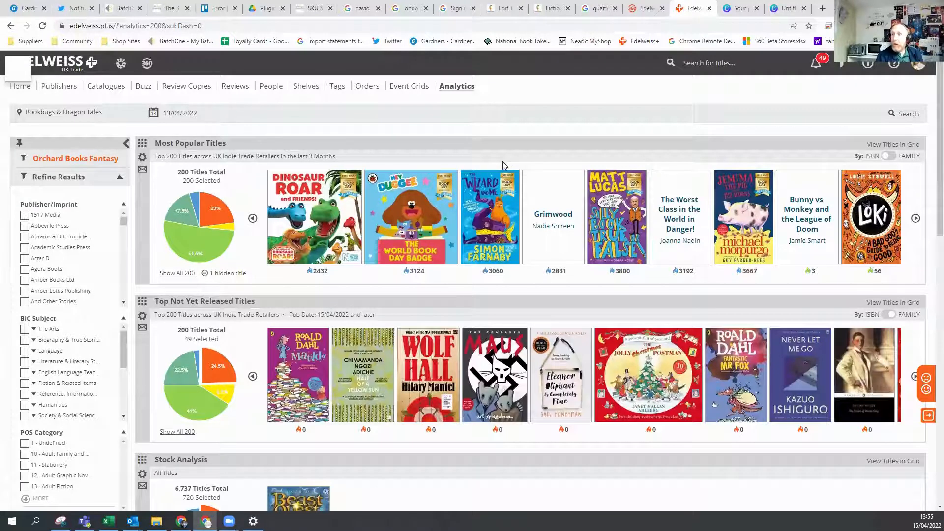
{"action": "left_click", "coordinate": [68, 159]}
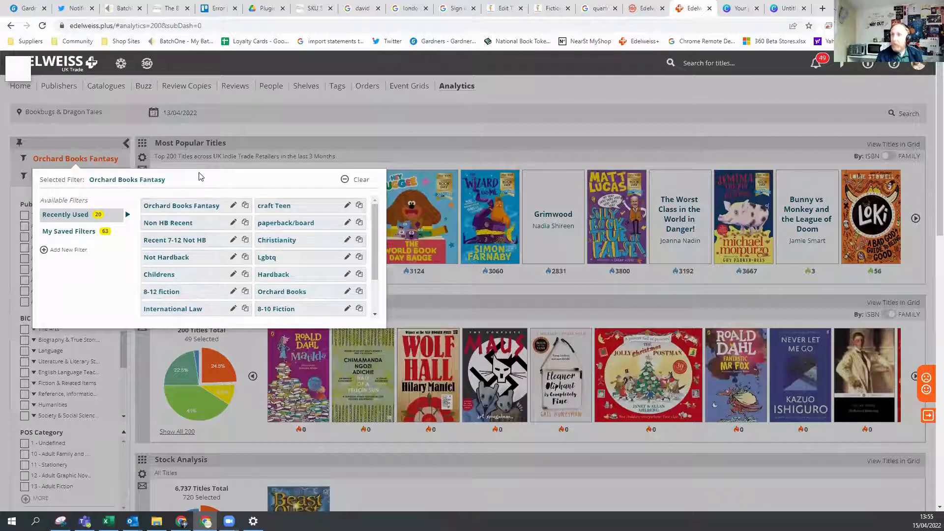
{"action": "left_click", "coordinate": [173, 205]}
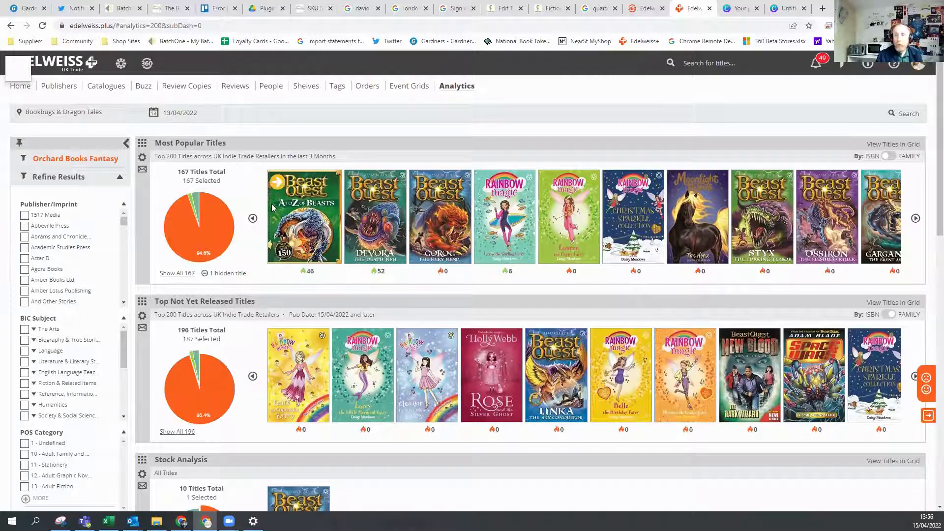
View the title details of Beast Quest: Devora the Death Fish under Most Popular Titles, highlight its 13-digit ISBN, and close the details.
{"action": "mouse_move", "coordinate": [273, 208]}
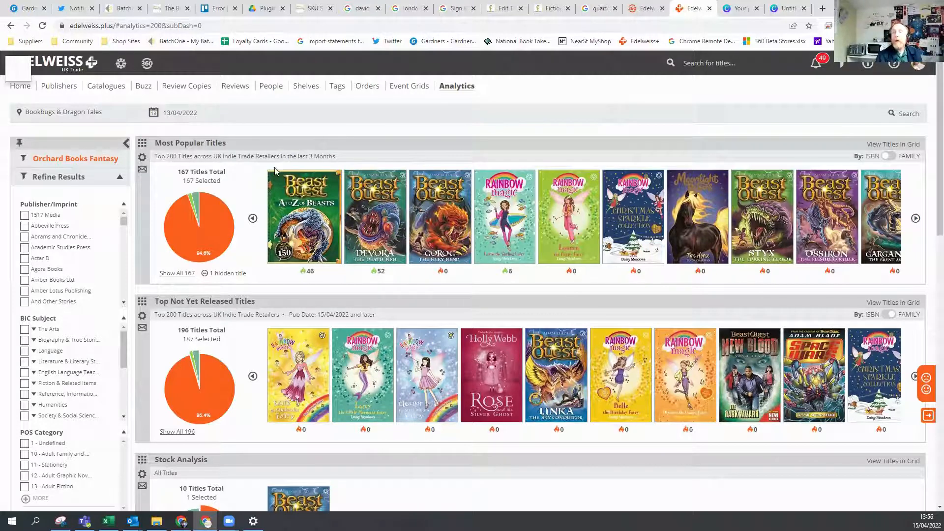
{"action": "left_click", "coordinate": [360, 257]}
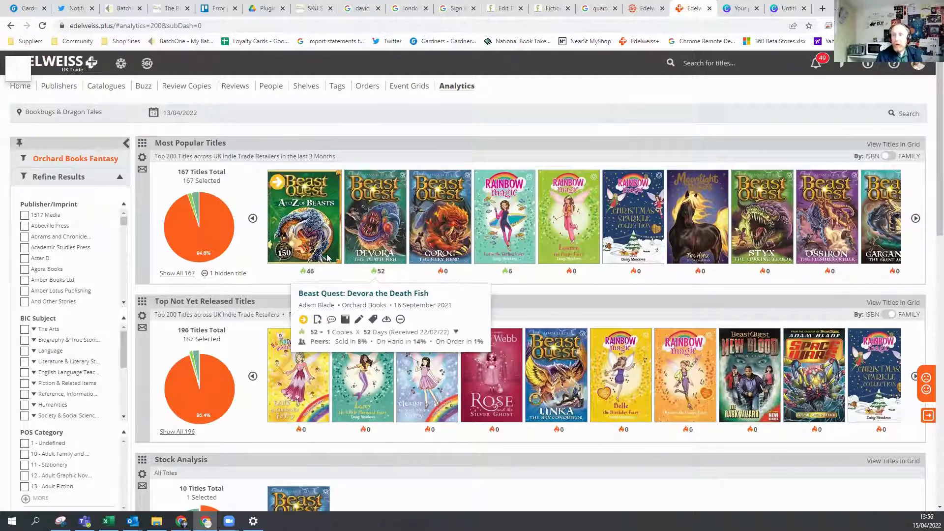
{"action": "mouse_move", "coordinate": [283, 245]}
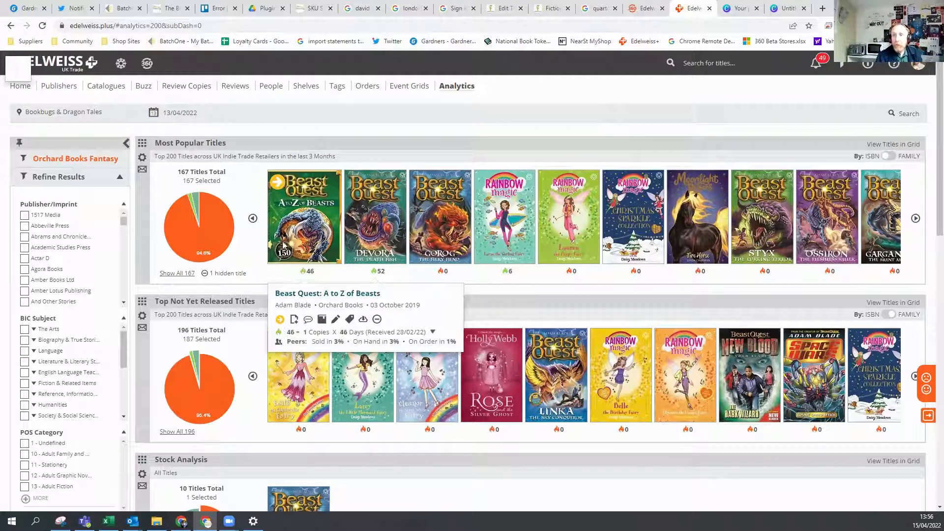
{"action": "left_click", "coordinate": [356, 184]}
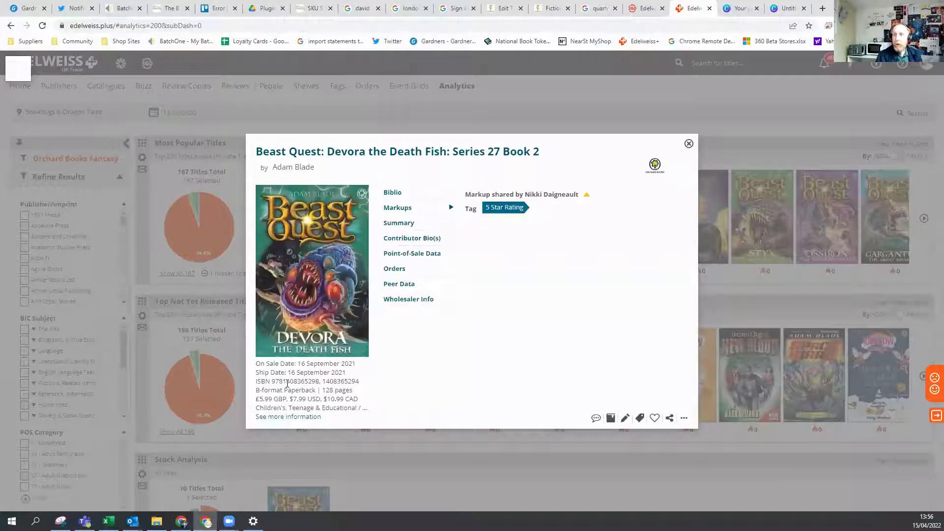
{"action": "double_click", "coordinate": [288, 381]}
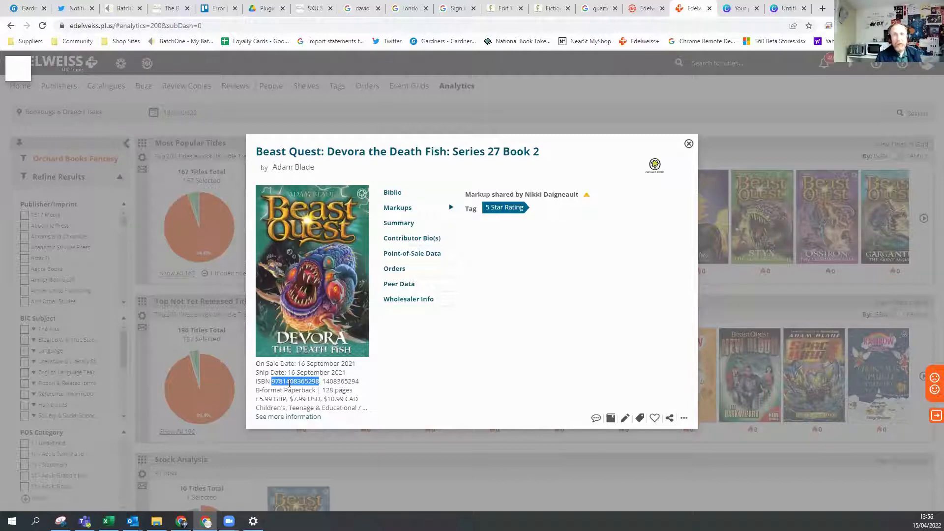
{"action": "left_click", "coordinate": [689, 143]}
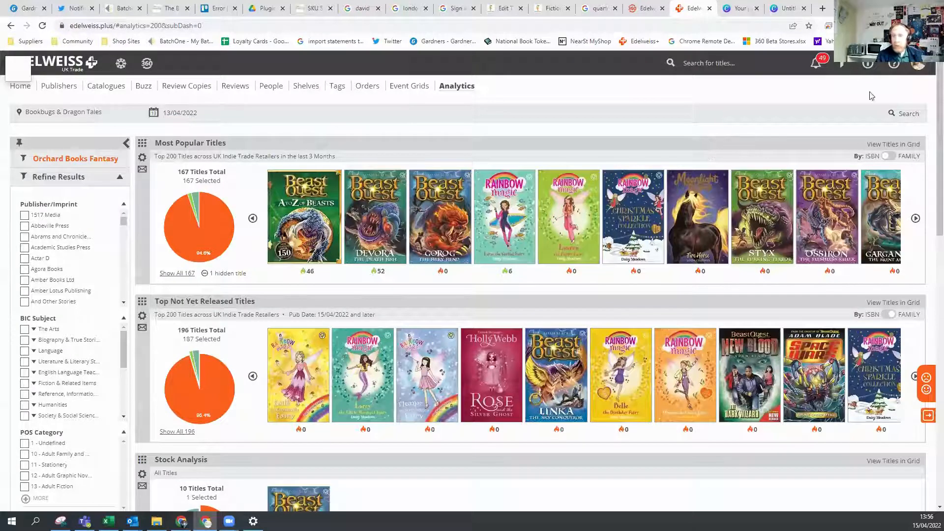
Show the Most Popular Titles as a grid and look through the listed books and their sales and stock columns.
{"action": "left_click", "coordinate": [892, 146]}
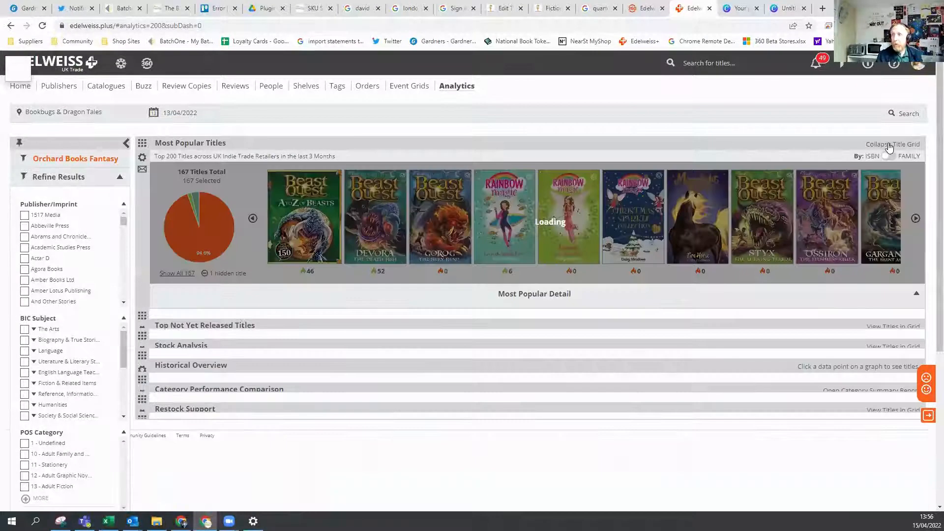
{"action": "scroll", "coordinate": [541, 207], "scroll_direction": "down", "scroll_amount": 1}
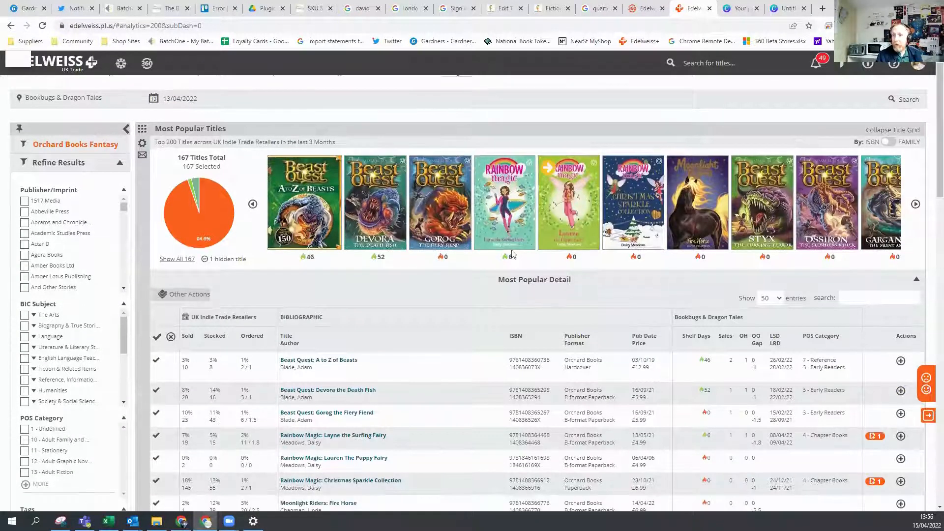
{"action": "scroll", "coordinate": [428, 233], "scroll_direction": "down", "scroll_amount": 2}
{"action": "scroll", "coordinate": [374, 206], "scroll_direction": "down", "scroll_amount": 3}
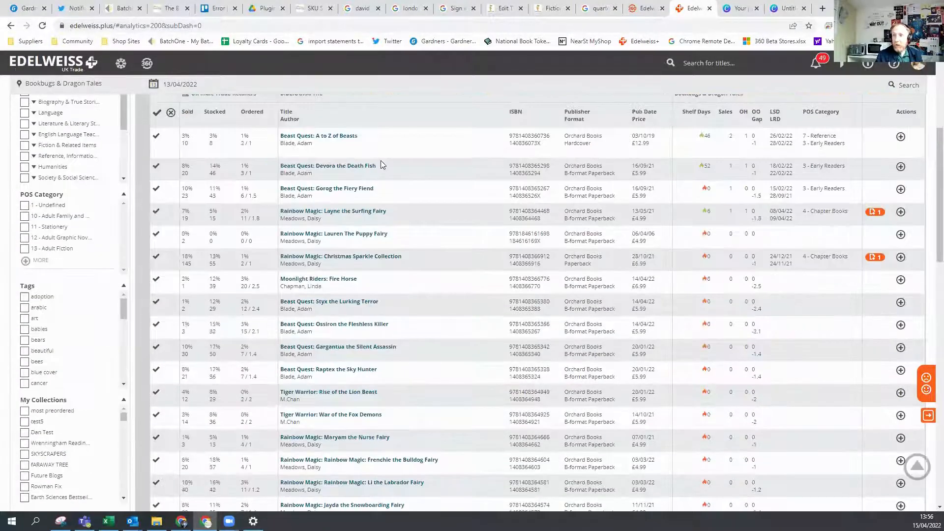
{"action": "scroll", "coordinate": [379, 208], "scroll_direction": "up", "scroll_amount": 3}
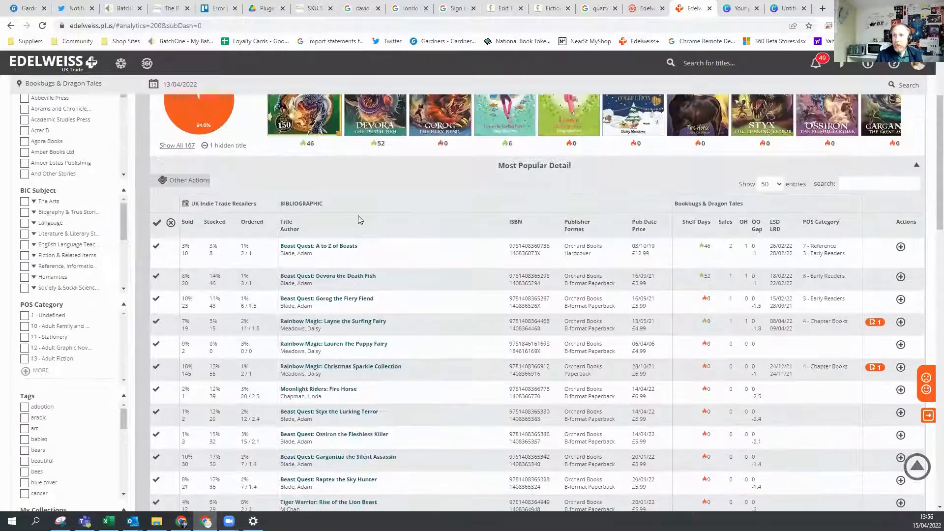
{"action": "scroll", "coordinate": [220, 272], "scroll_direction": "up", "scroll_amount": 1}
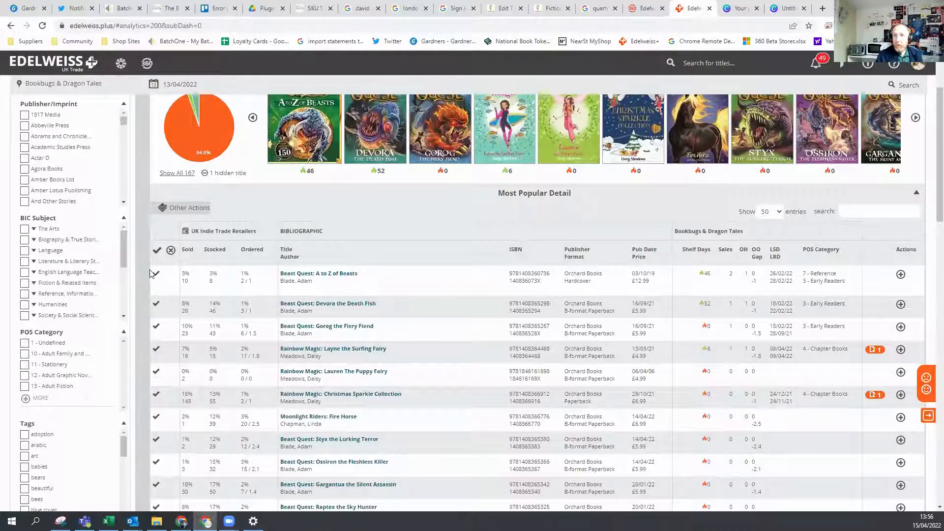
Select the seven Beast Quest titles in the grid, from A to Z of Beasts through Raptex the Sky Hunter.
{"action": "left_click", "coordinate": [156, 273]}
{"action": "left_click", "coordinate": [156, 305]}
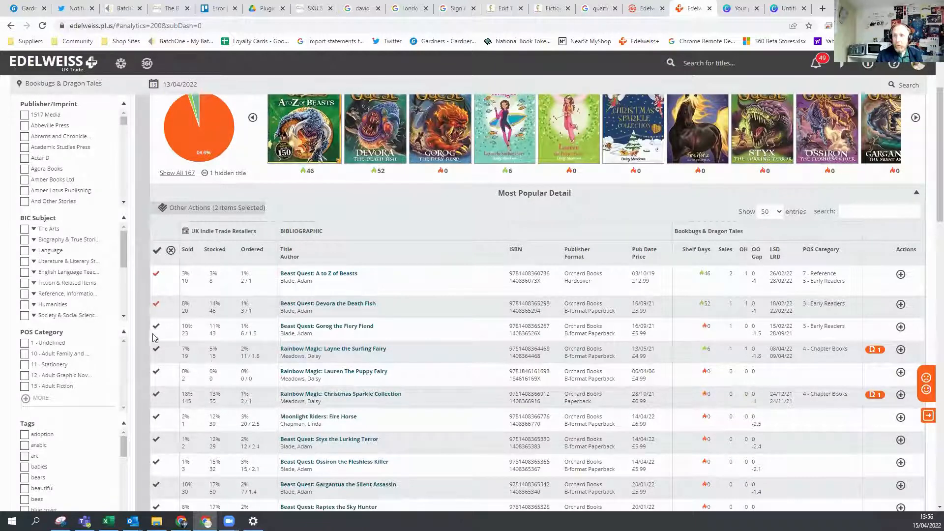
{"action": "left_click", "coordinate": [156, 328]}
{"action": "scroll", "coordinate": [218, 340], "scroll_direction": "down", "scroll_amount": 1}
{"action": "scroll", "coordinate": [231, 334], "scroll_direction": "down", "scroll_amount": 3}
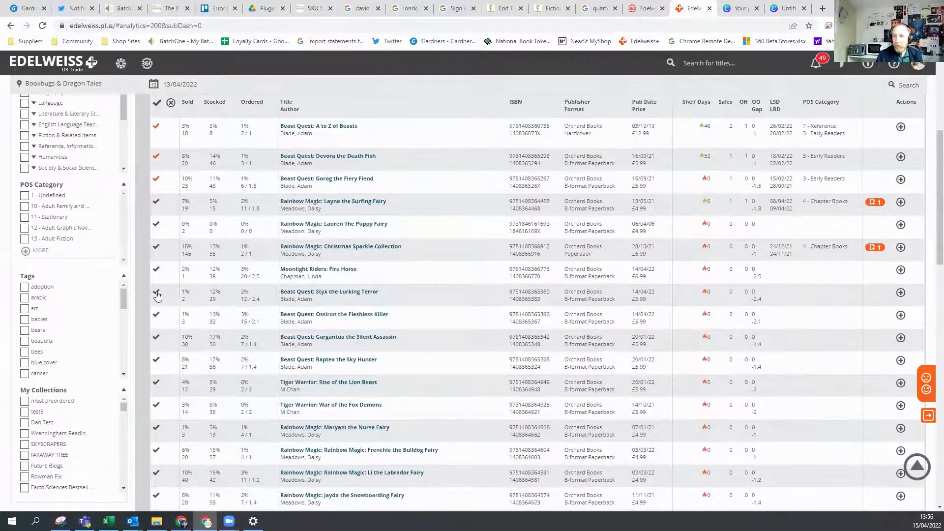
{"action": "left_click", "coordinate": [157, 294]}
{"action": "left_click", "coordinate": [156, 316]}
{"action": "left_click", "coordinate": [157, 339]}
{"action": "left_click", "coordinate": [156, 361]}
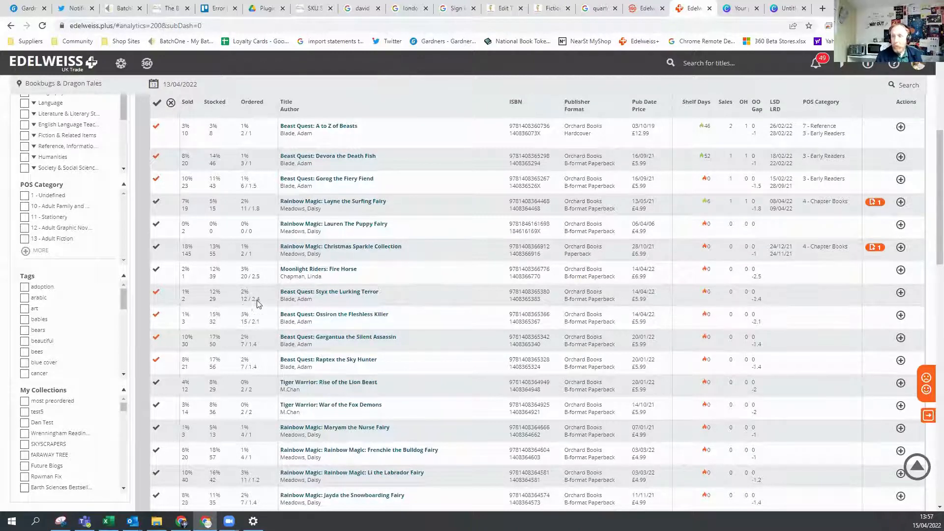
Examine the file export templates available for the selected Beast Quest titles, and close the export options without creating a file.
{"action": "scroll", "coordinate": [314, 354], "scroll_direction": "down", "scroll_amount": 13}
{"action": "scroll", "coordinate": [318, 360], "scroll_direction": "up", "scroll_amount": 20}
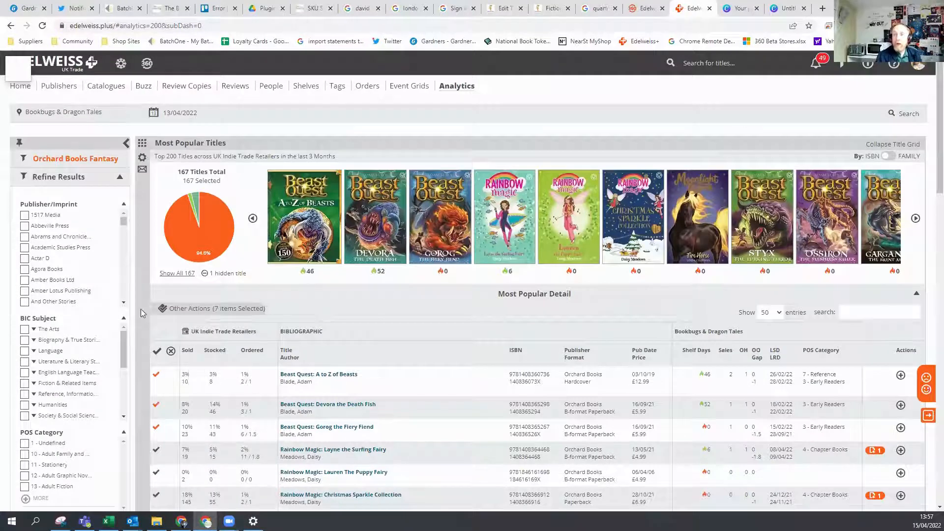
{"action": "left_click", "coordinate": [194, 310]}
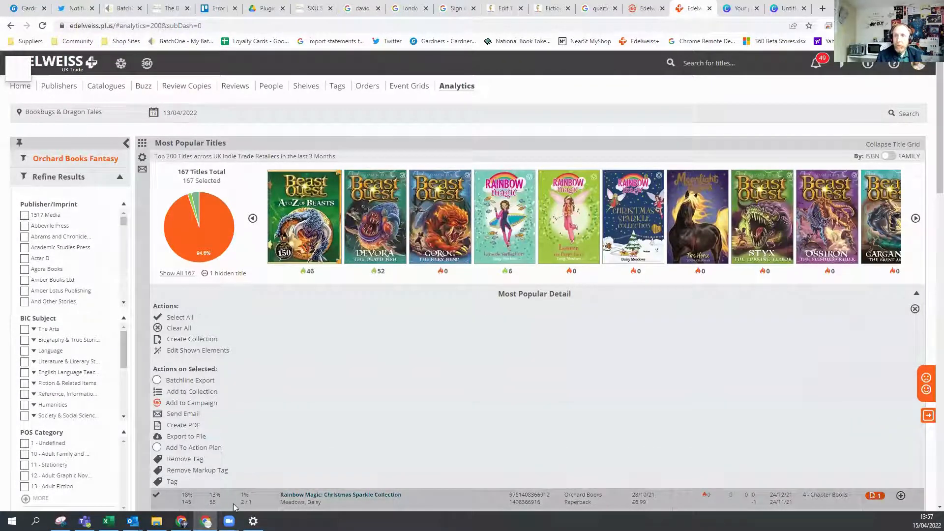
{"action": "left_click", "coordinate": [181, 437]}
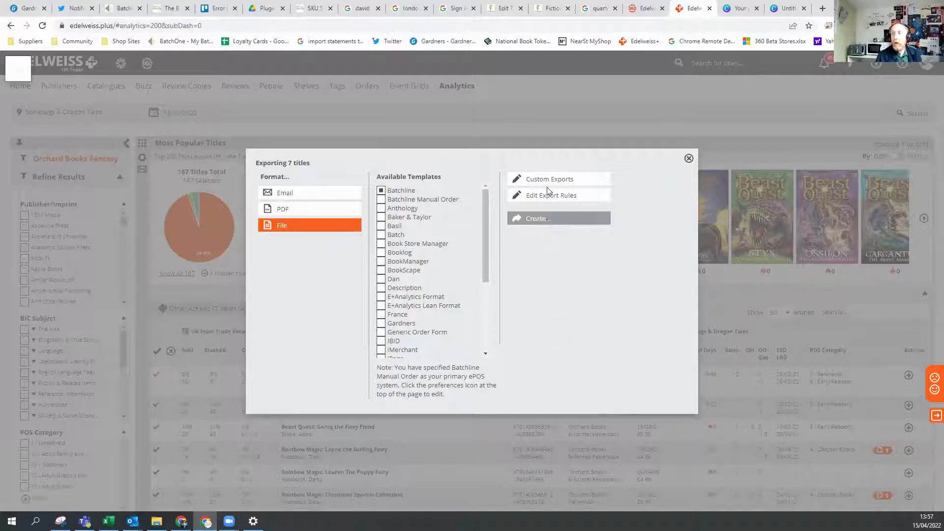
{"action": "left_click", "coordinate": [689, 159]}
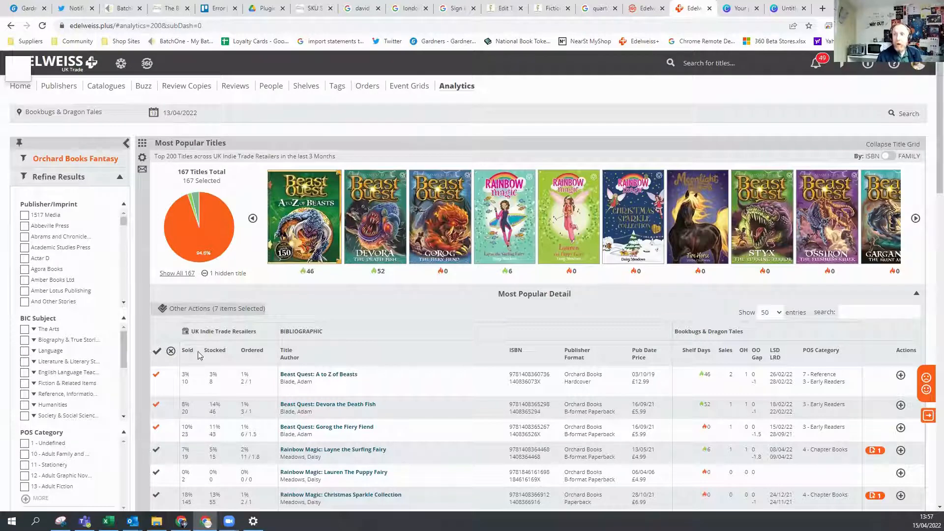
Add the selected titles to a new collection named Beast Quest, and collapse the Most Popular Titles grid.
{"action": "left_click", "coordinate": [189, 309]}
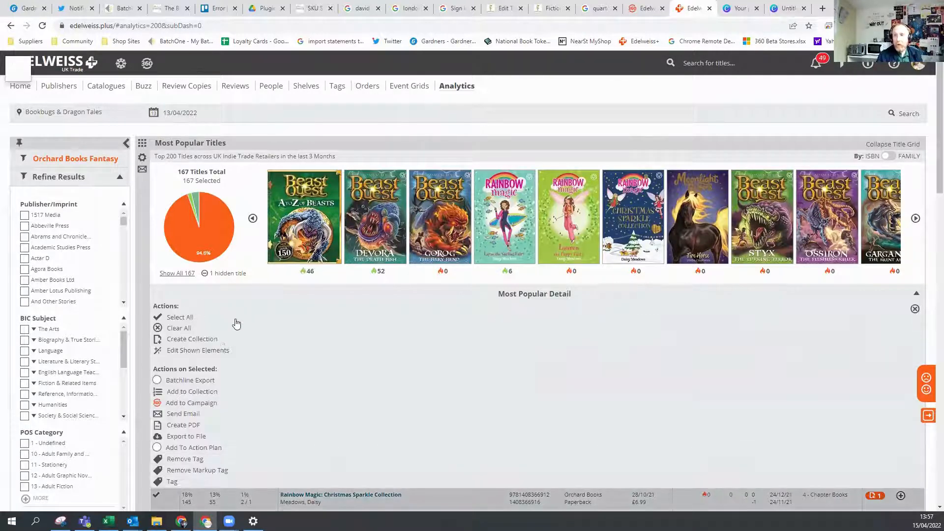
{"action": "left_click", "coordinate": [181, 393]}
{"action": "left_click", "coordinate": [394, 237]}
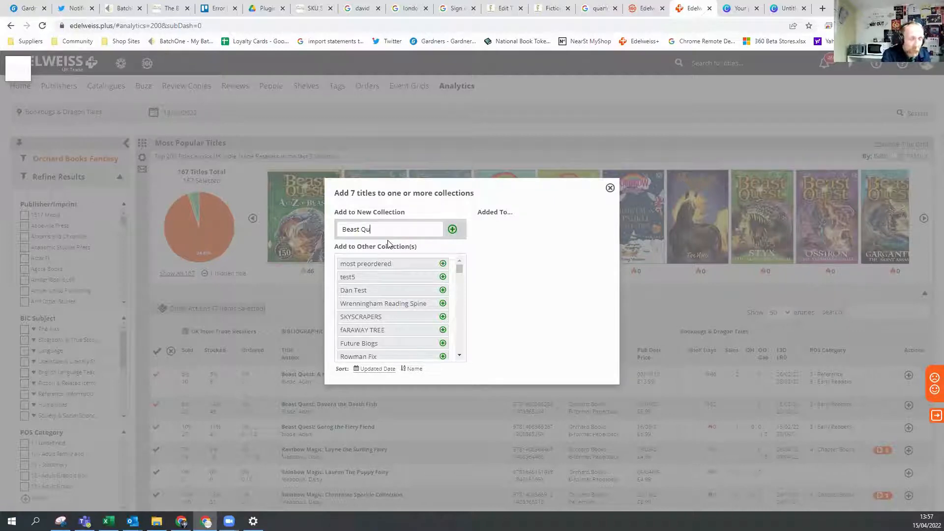
{"action": "left_click", "coordinate": [453, 230]}
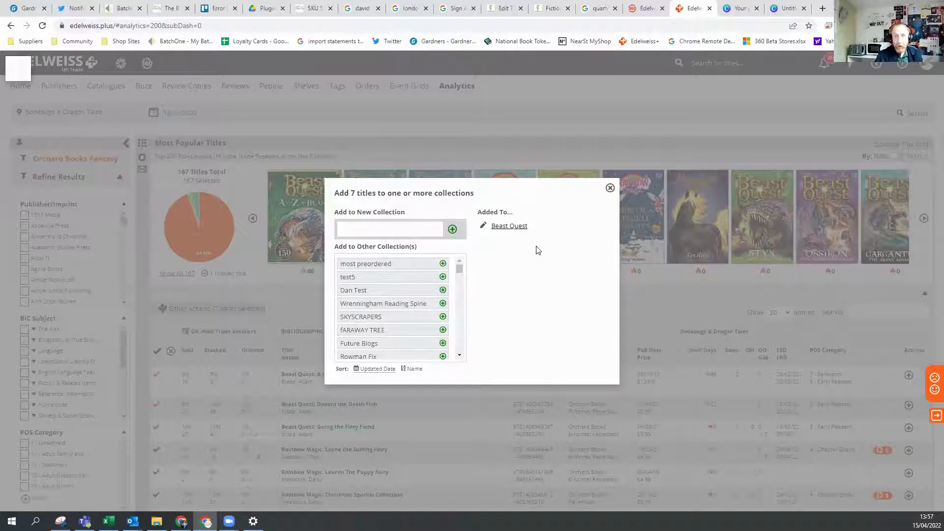
{"action": "left_click", "coordinate": [610, 188]}
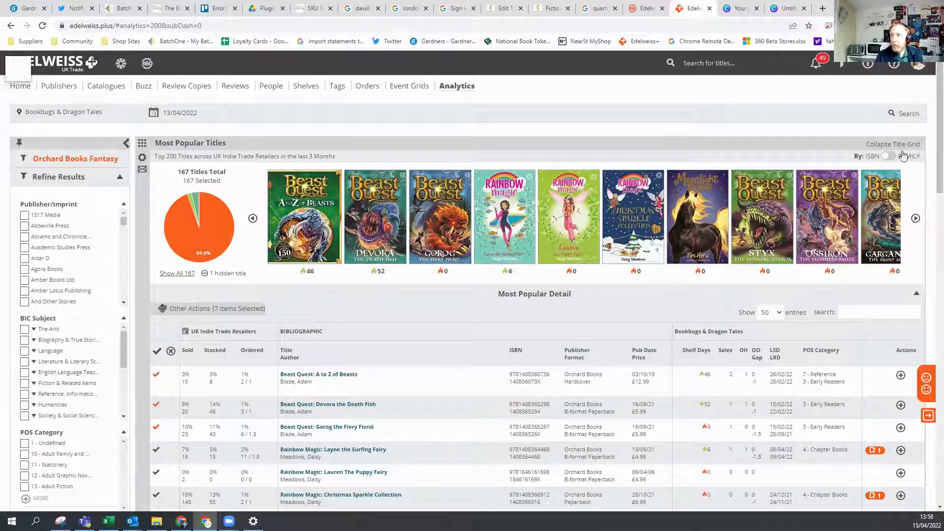
{"action": "left_click", "coordinate": [888, 144]}
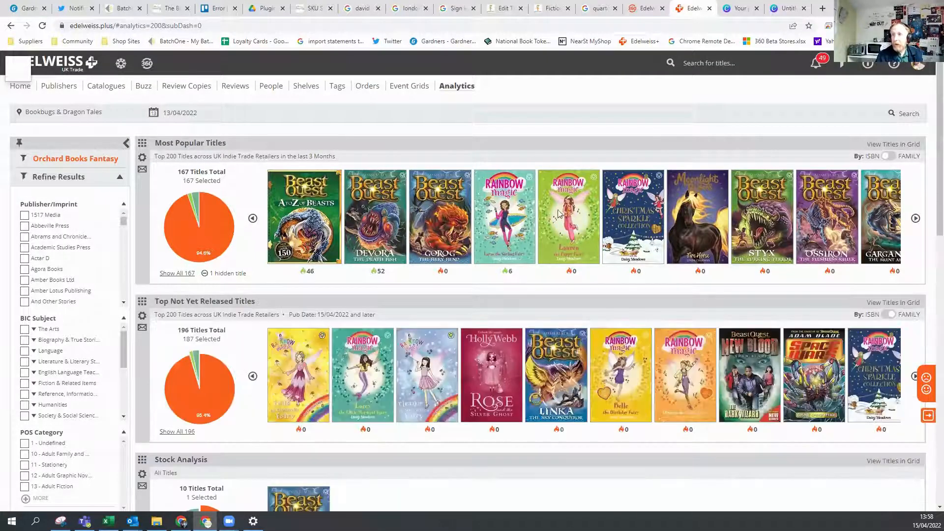
Show the Top Not Yet Released Titles as a grid and select New Blood: The Dark Wizard and Space Wars: Cosmic Spider Attack.
{"action": "left_click", "coordinate": [890, 304]}
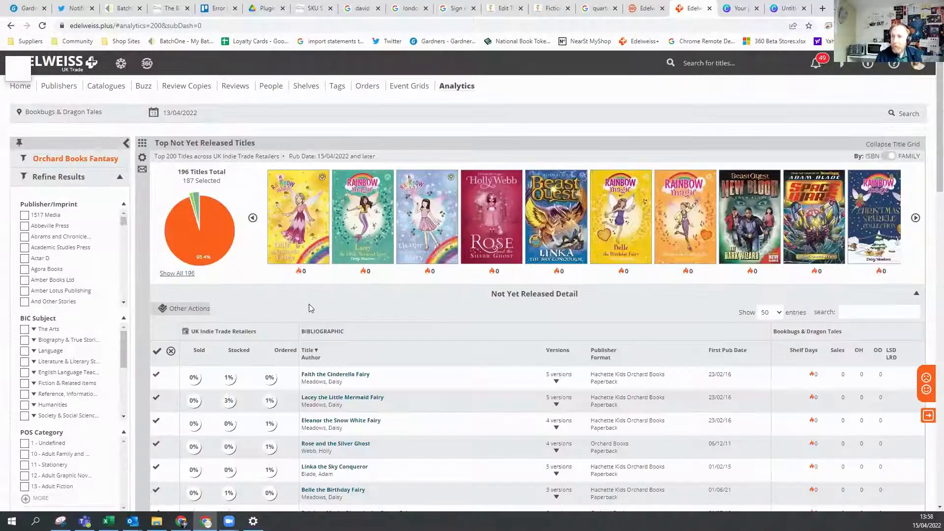
{"action": "scroll", "coordinate": [310, 308], "scroll_direction": "down", "scroll_amount": 1}
{"action": "scroll", "coordinate": [337, 306], "scroll_direction": "down", "scroll_amount": 3}
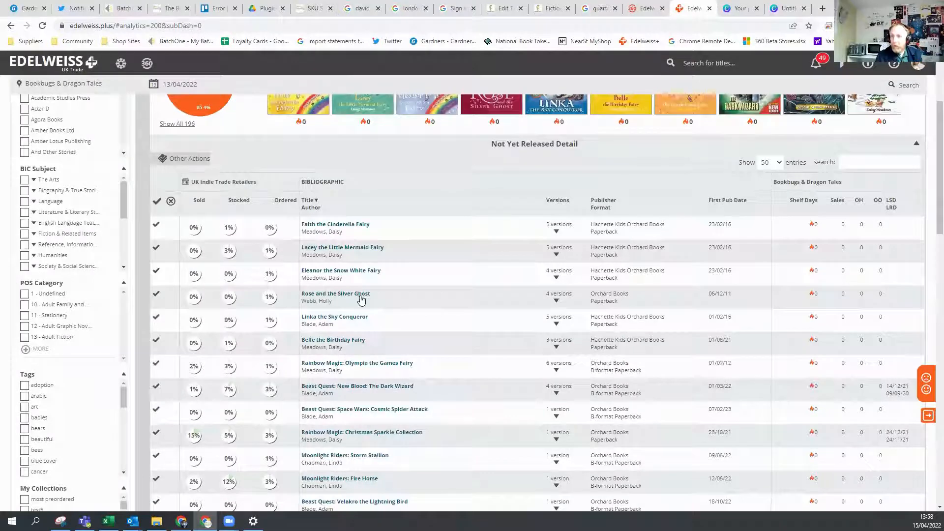
{"action": "scroll", "coordinate": [362, 299], "scroll_direction": "down", "scroll_amount": 1}
{"action": "scroll", "coordinate": [334, 315], "scroll_direction": "down", "scroll_amount": 1}
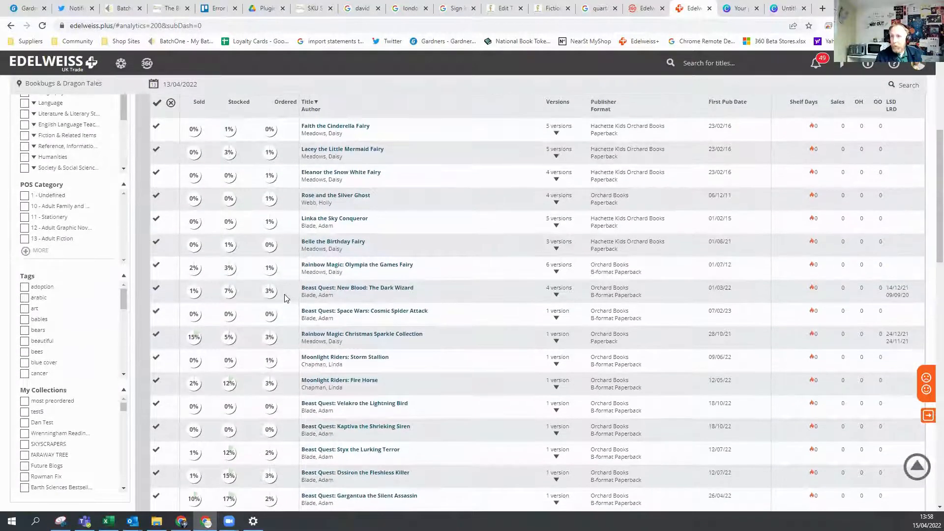
{"action": "left_click", "coordinate": [156, 289]}
{"action": "left_click", "coordinate": [156, 314]}
Add the two selected unreleased titles to the existing Beast Quest collection.
{"action": "scroll", "coordinate": [262, 322], "scroll_direction": "up", "scroll_amount": 4}
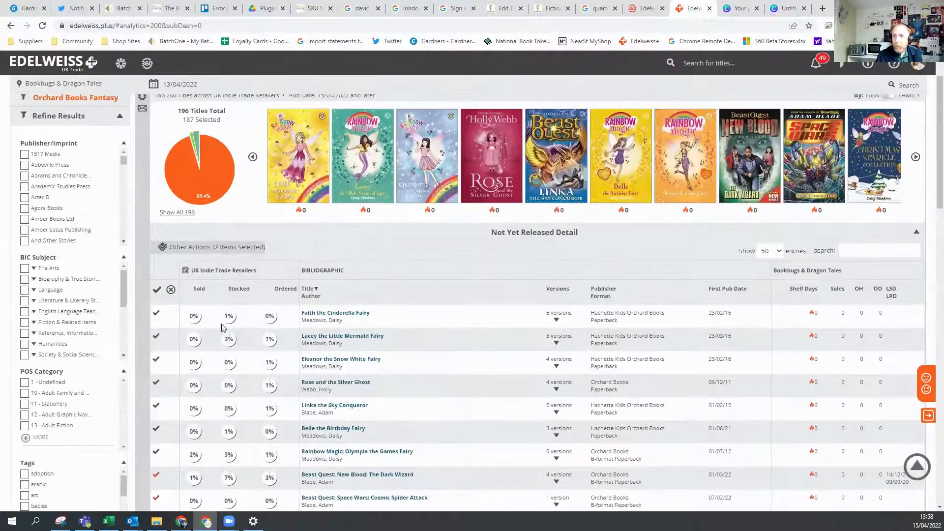
{"action": "scroll", "coordinate": [207, 320], "scroll_direction": "up", "scroll_amount": 2}
{"action": "left_click", "coordinate": [197, 310]}
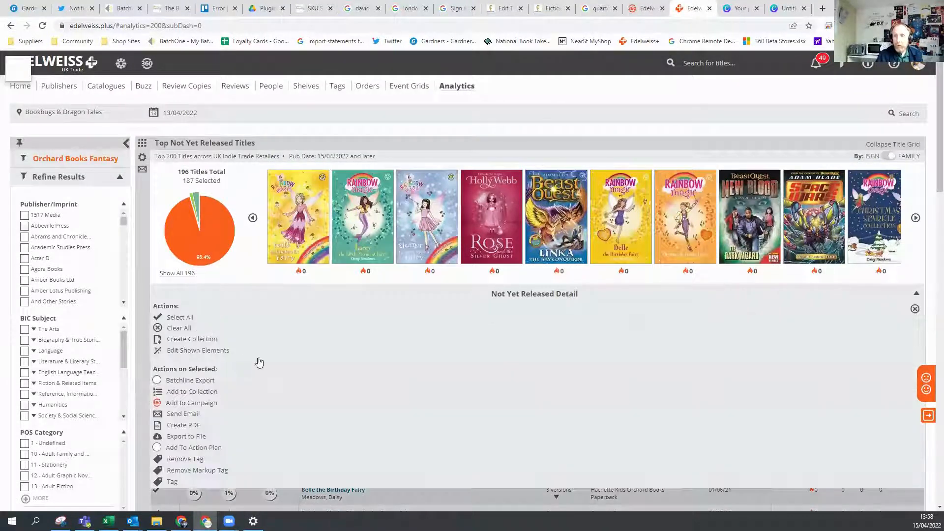
{"action": "left_click", "coordinate": [193, 392]}
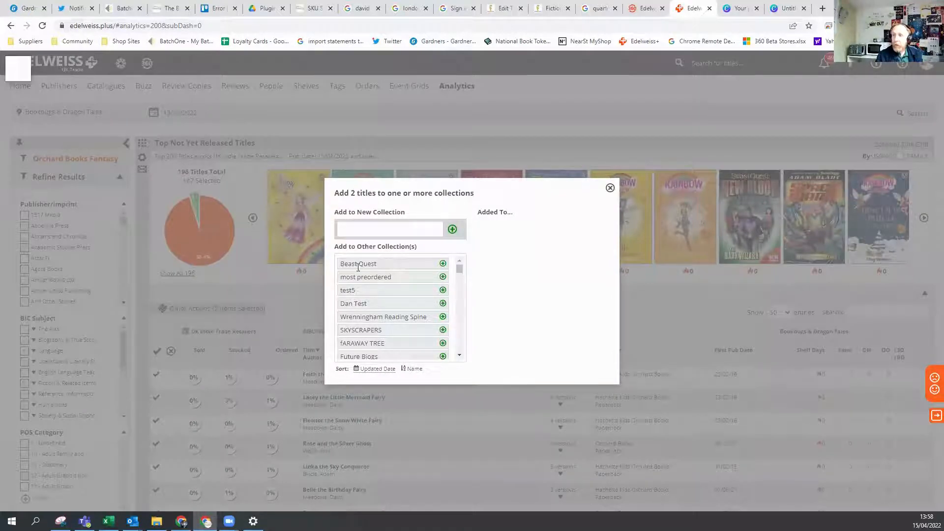
{"action": "left_click", "coordinate": [443, 266]}
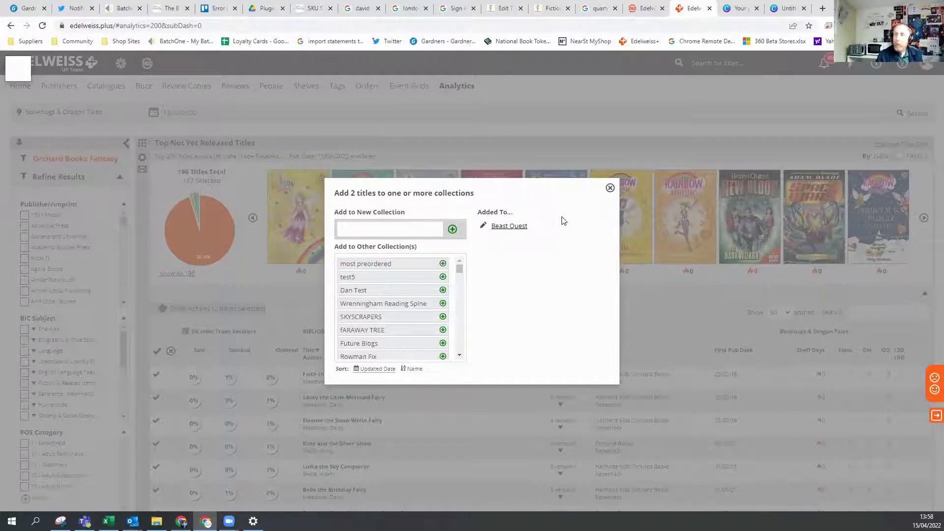
Open the Beast Quest collection that the titles were added to and highlight its web address.
{"action": "left_click", "coordinate": [503, 226]}
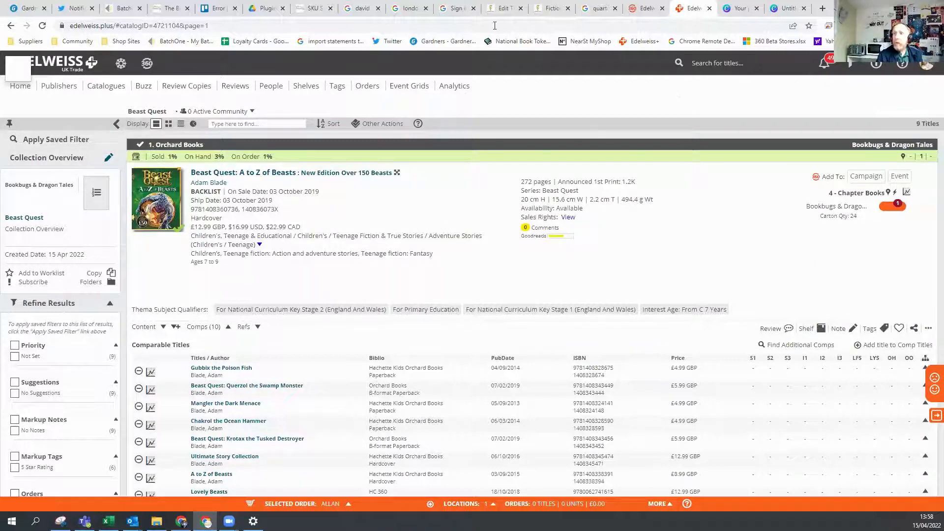
{"action": "key", "text": "F5"}
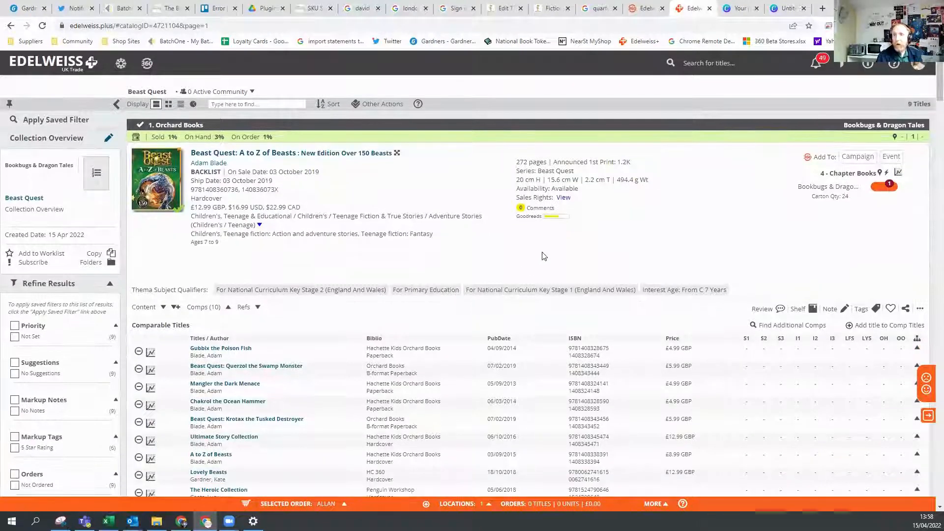
{"action": "left_click", "coordinate": [194, 25]}
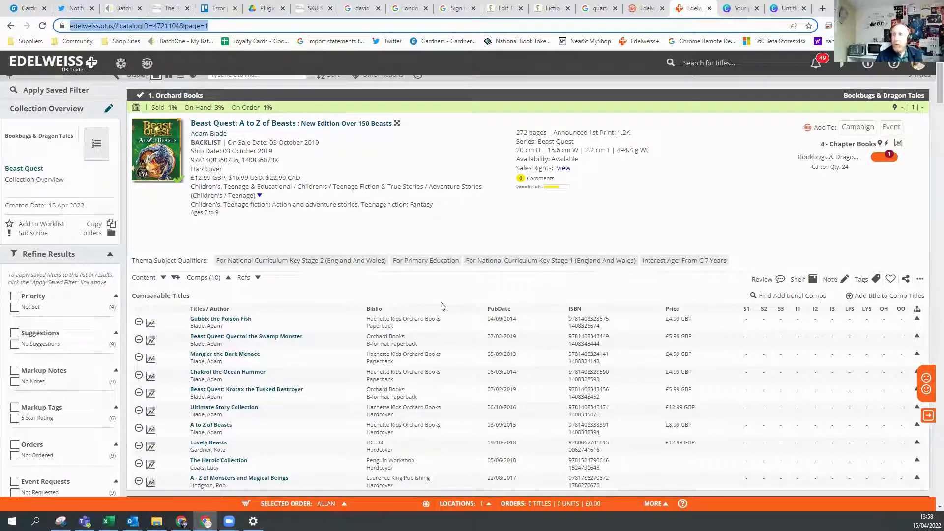
Look through the books in the Beast Quest collection, including their bibliographic details, tags and comparable titles.
{"action": "scroll", "coordinate": [408, 314], "scroll_direction": "up", "scroll_amount": 2}
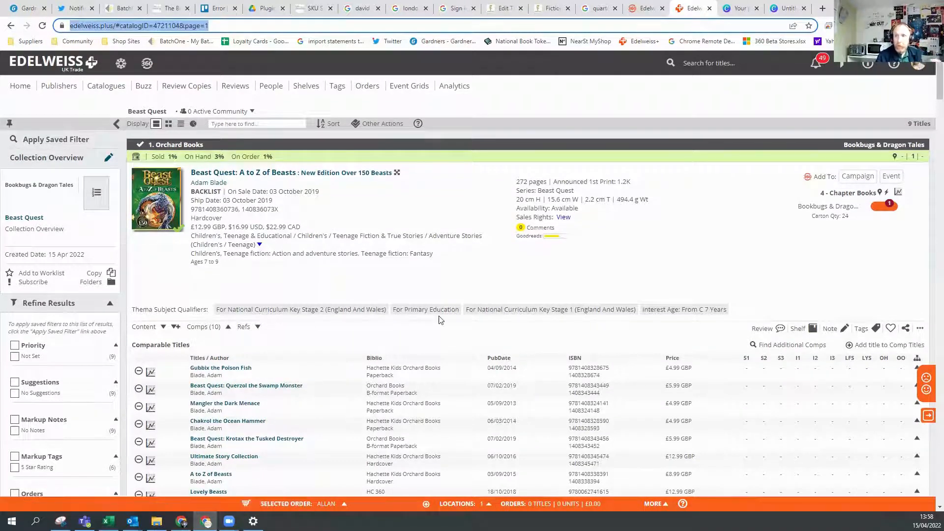
{"action": "scroll", "coordinate": [266, 266], "scroll_direction": "down", "scroll_amount": 4}
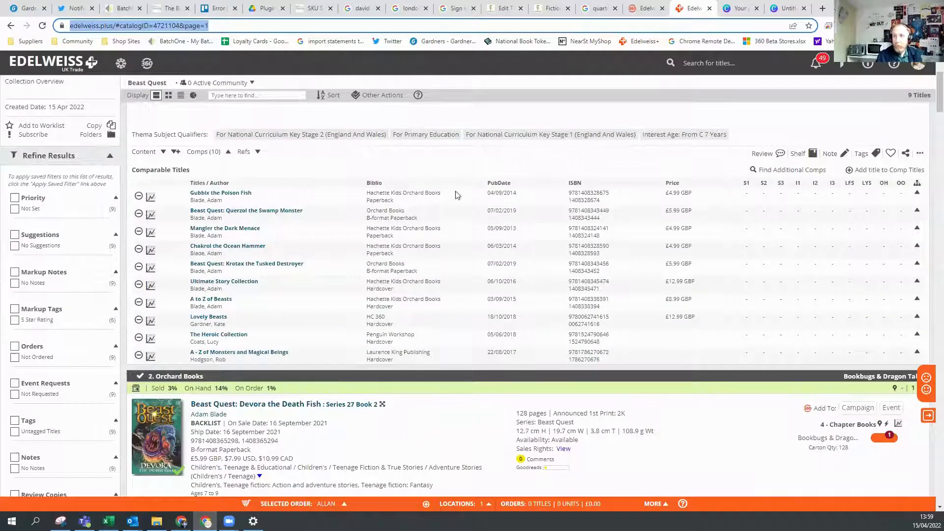
{"action": "scroll", "coordinate": [541, 270], "scroll_direction": "up", "scroll_amount": 4}
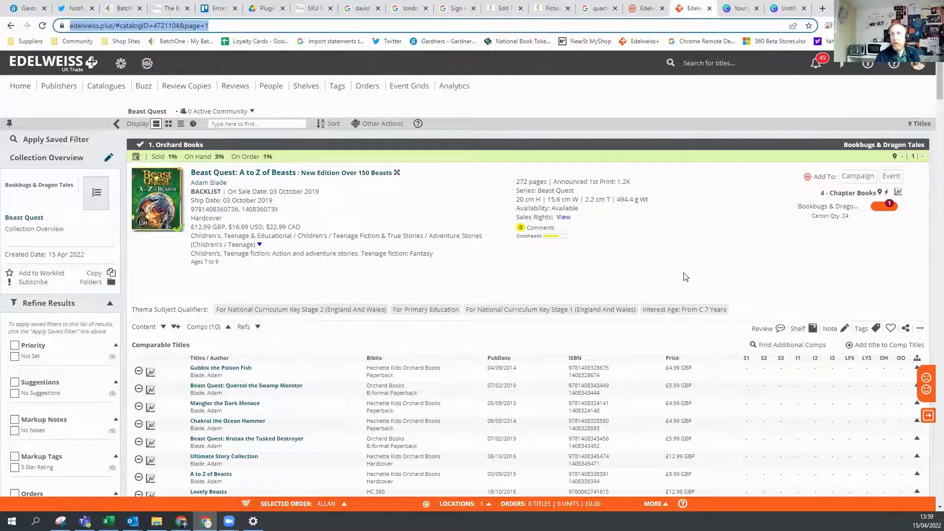
{"action": "scroll", "coordinate": [375, 207], "scroll_direction": "down", "scroll_amount": 5}
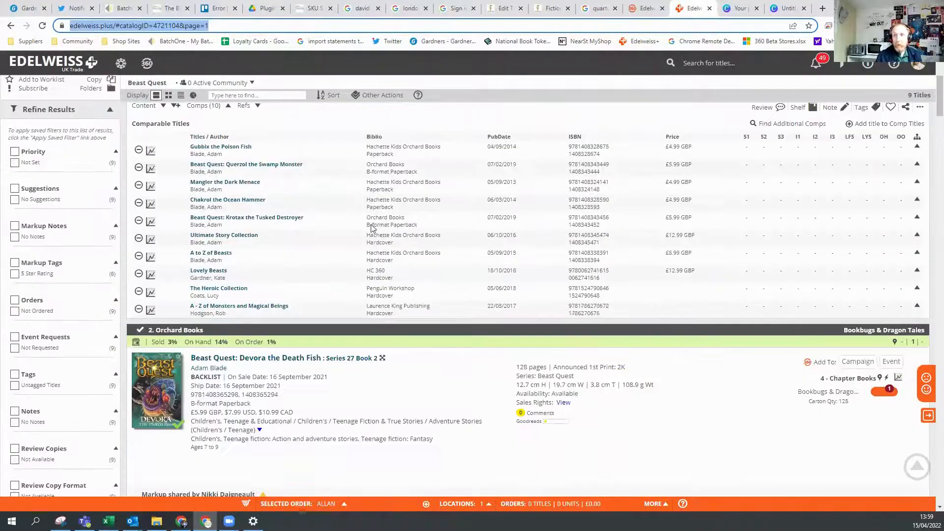
{"action": "scroll", "coordinate": [348, 225], "scroll_direction": "down", "scroll_amount": 15}
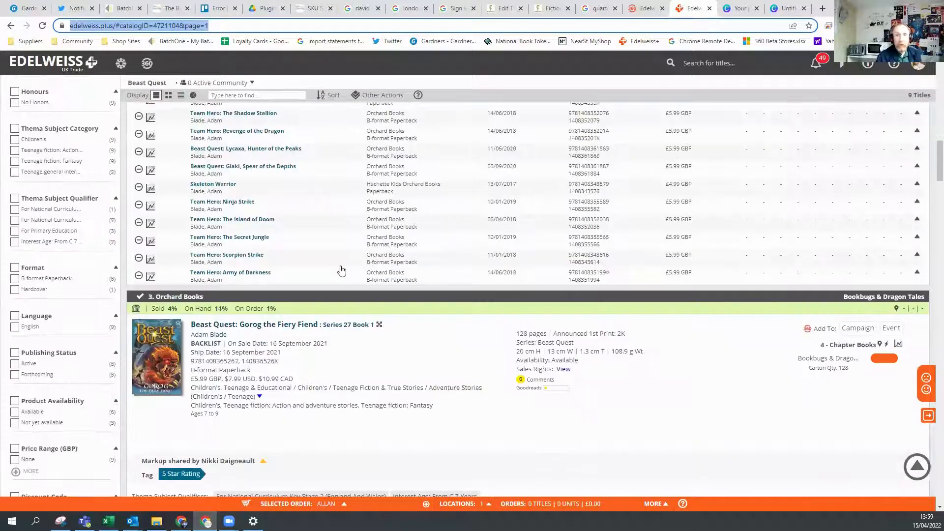
{"action": "scroll", "coordinate": [354, 226], "scroll_direction": "down", "scroll_amount": 1}
{"action": "scroll", "coordinate": [359, 228], "scroll_direction": "down", "scroll_amount": 3}
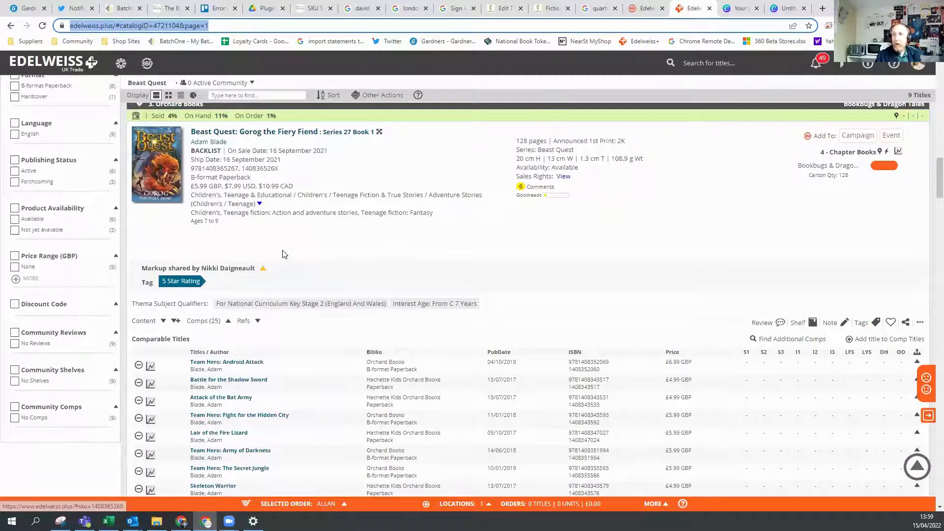
{"action": "scroll", "coordinate": [284, 254], "scroll_direction": "down", "scroll_amount": 2}
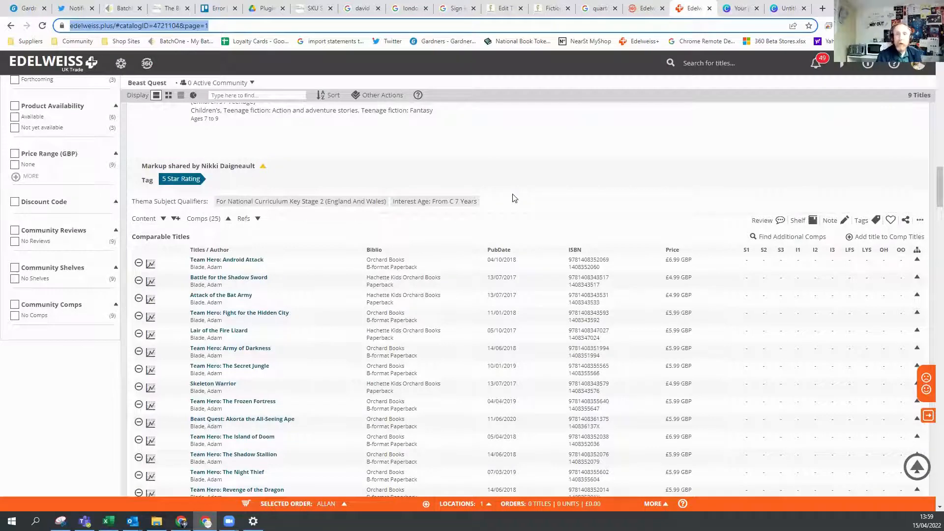
{"action": "scroll", "coordinate": [565, 218], "scroll_direction": "down", "scroll_amount": 5}
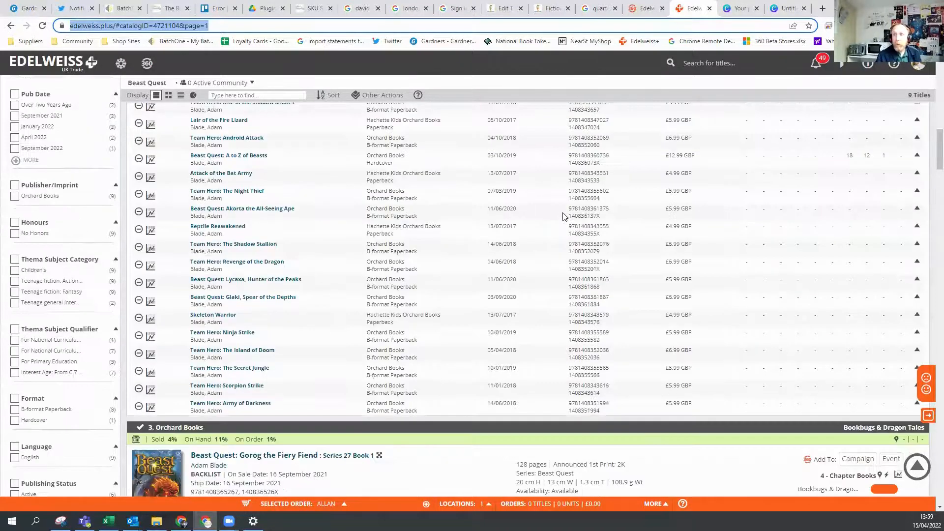
{"action": "scroll", "coordinate": [563, 214], "scroll_direction": "up", "scroll_amount": 15}
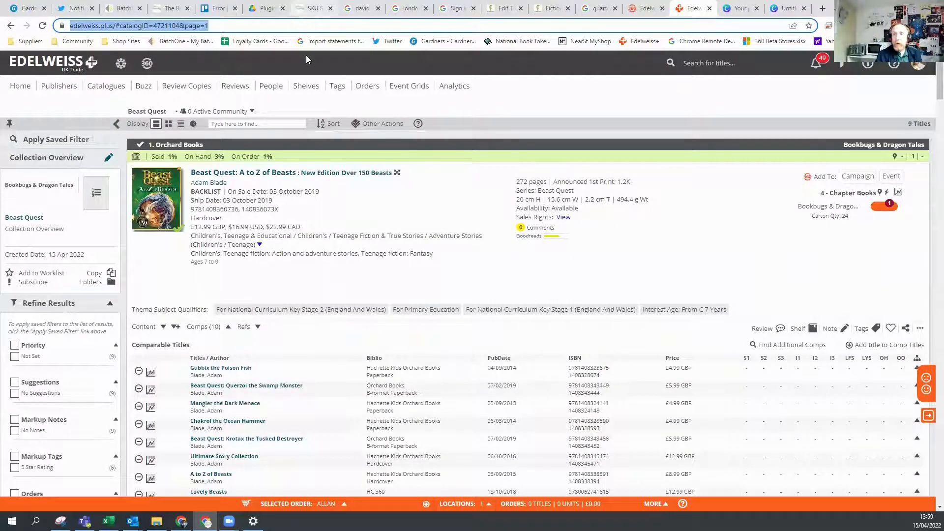
Return to the Analytics dashboard and clear the Orchard Books Fantasy saved filter.
{"action": "left_click", "coordinate": [453, 88]}
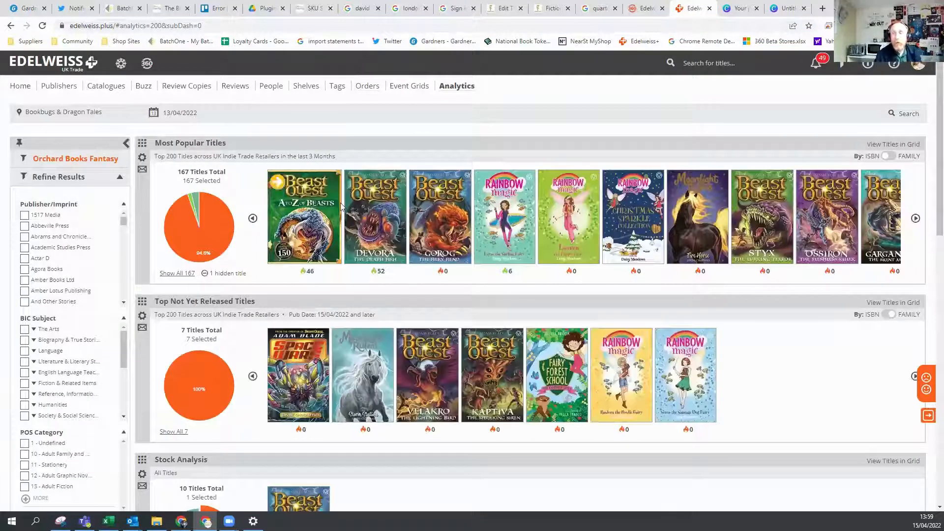
{"action": "mouse_move", "coordinate": [343, 206]}
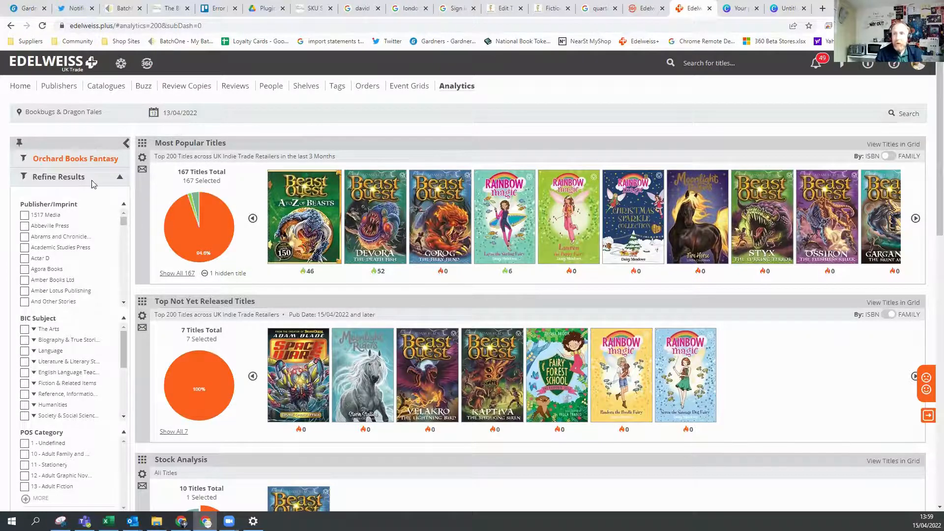
{"action": "left_click", "coordinate": [61, 159]}
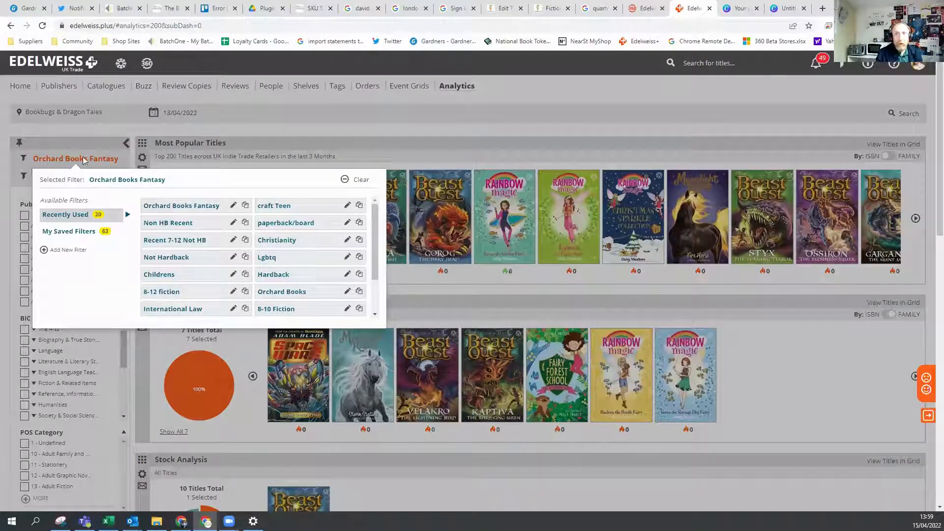
{"action": "left_click", "coordinate": [359, 181]}
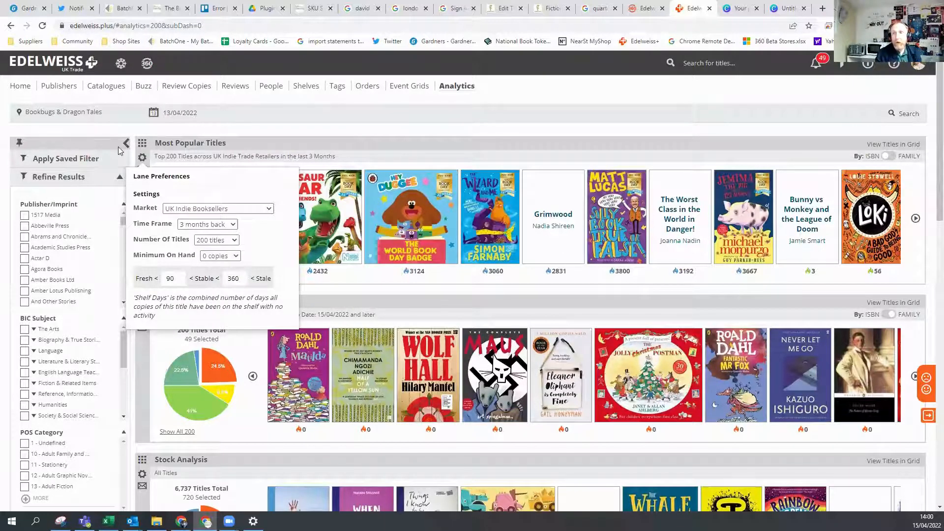
Keep UK Indie Booksellers as the market for the Most Popular Titles lane and set its time frame to 12 months back.
{"action": "left_click", "coordinate": [250, 211]}
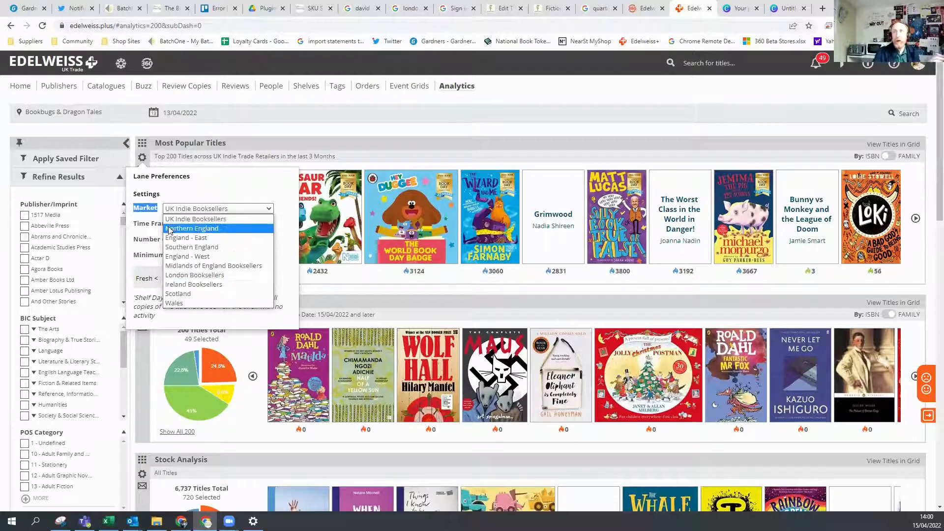
{"action": "left_click", "coordinate": [258, 217]}
{"action": "left_click", "coordinate": [233, 226]}
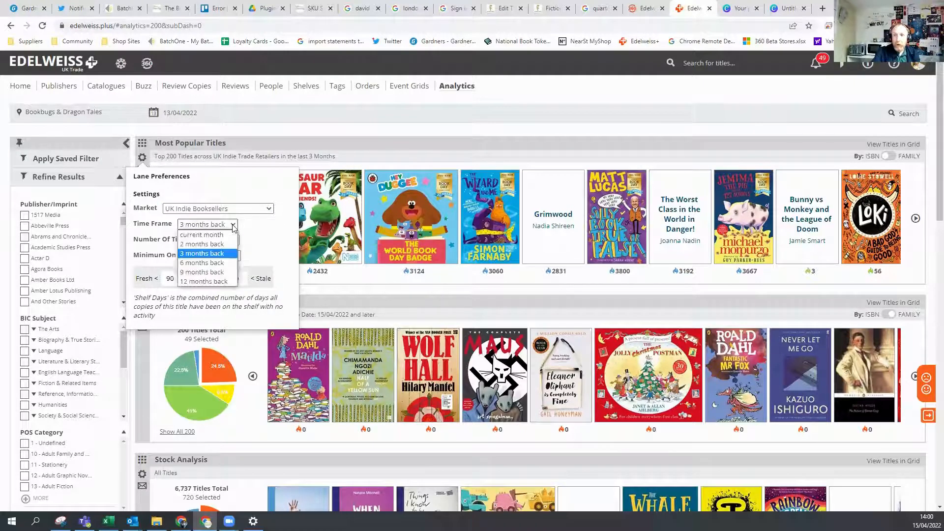
{"action": "left_click", "coordinate": [203, 282]}
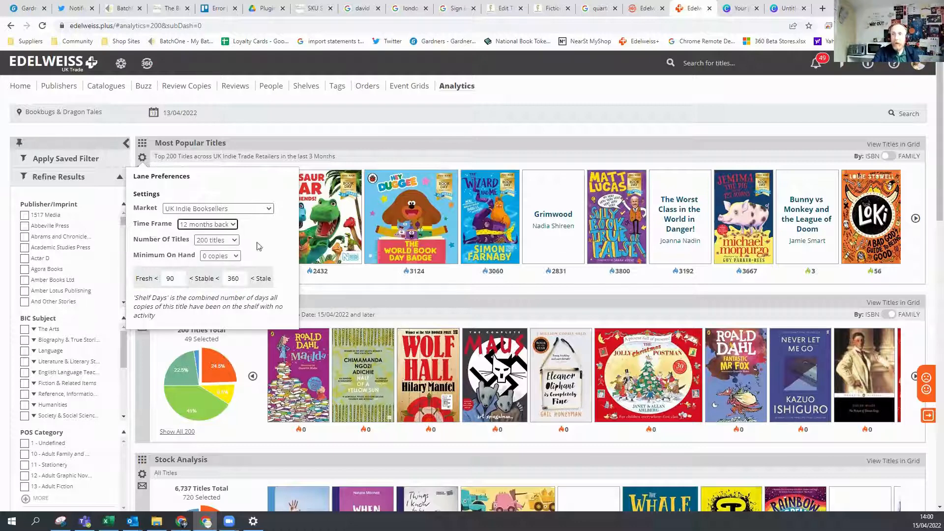
{"action": "left_click", "coordinate": [508, 160]}
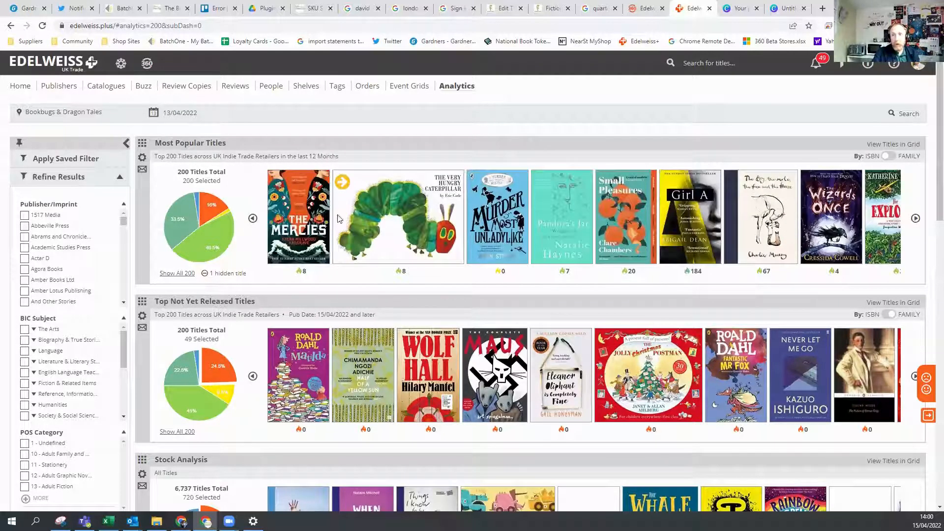
Review the lane preferences of Most Popular Titles and Top Not Yet Released Titles, closing each without changes.
{"action": "left_click", "coordinate": [143, 158]}
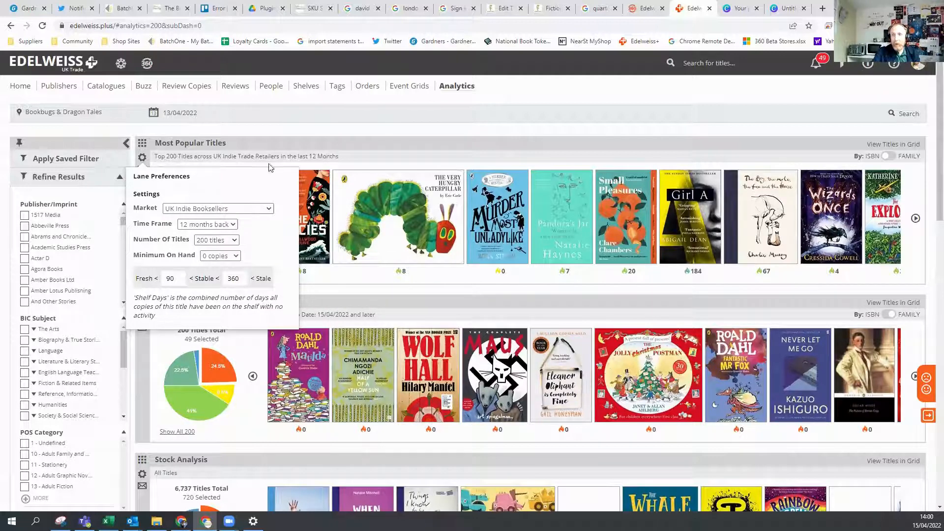
{"action": "left_click", "coordinate": [288, 147]}
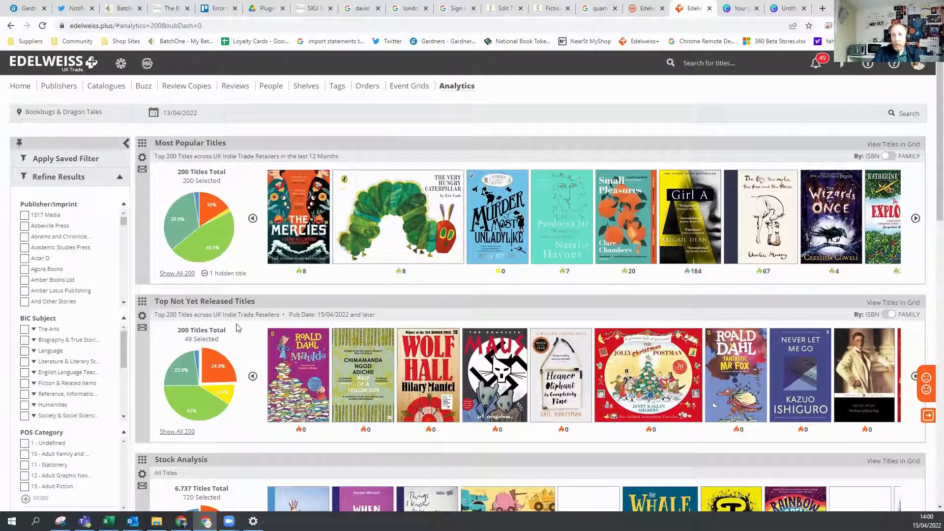
{"action": "left_click", "coordinate": [142, 316]}
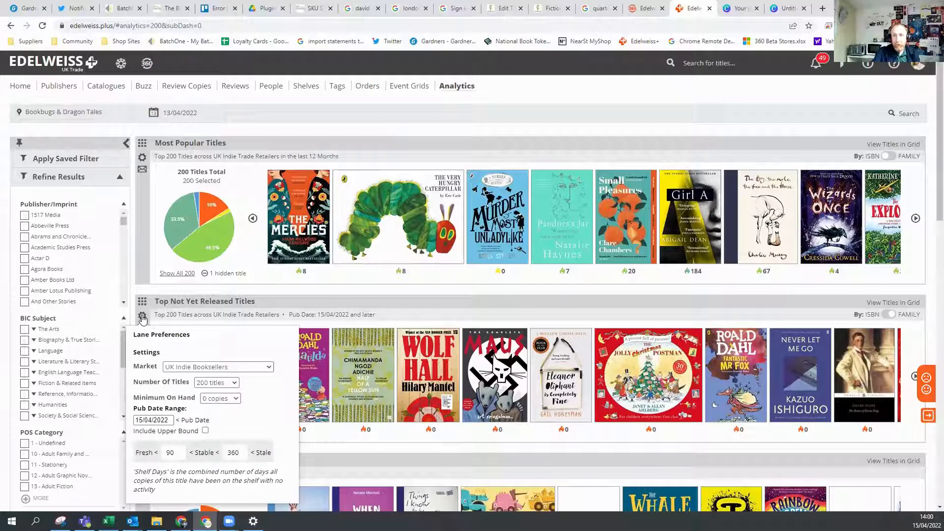
{"action": "left_click", "coordinate": [322, 149]}
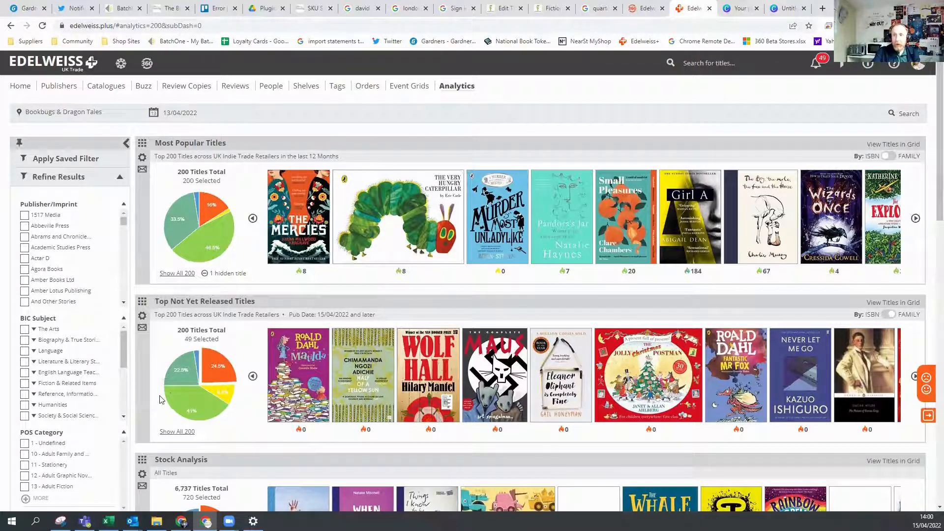